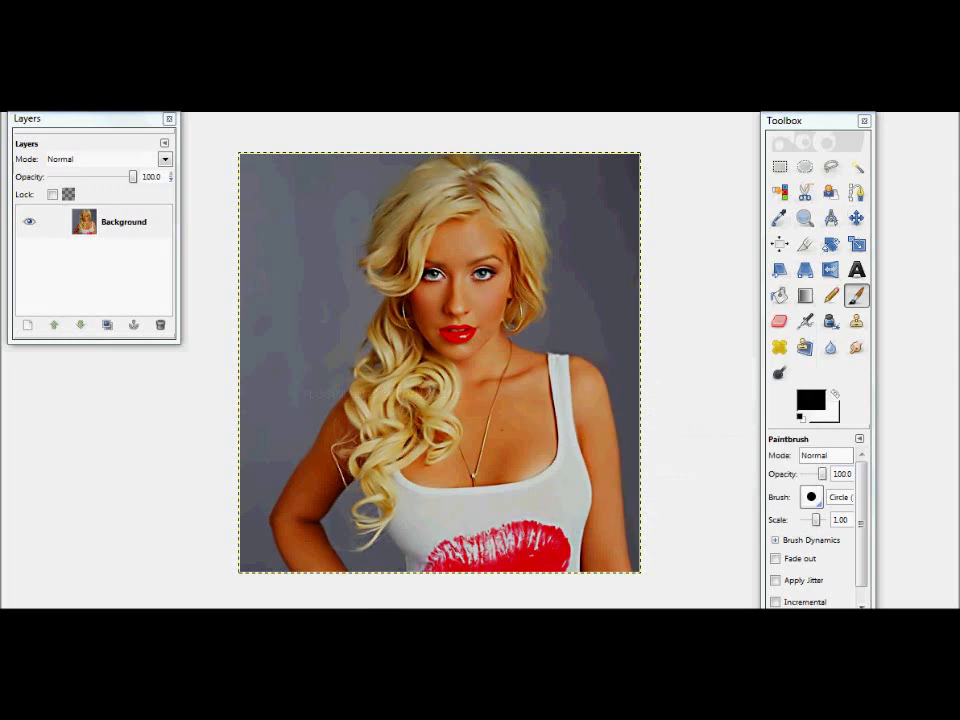
Add a new transparent layer and set up the fuzzy Circle brush with white as foreground.
{"action": "left_click", "coordinate": [96, 107]}
{"action": "left_click", "coordinate": [154, 461]}
{"action": "left_click", "coordinate": [811, 497]}
{"action": "left_click", "coordinate": [818, 300]}
{"action": "left_click", "coordinate": [810, 400]}
{"action": "left_click", "coordinate": [253, 396]}
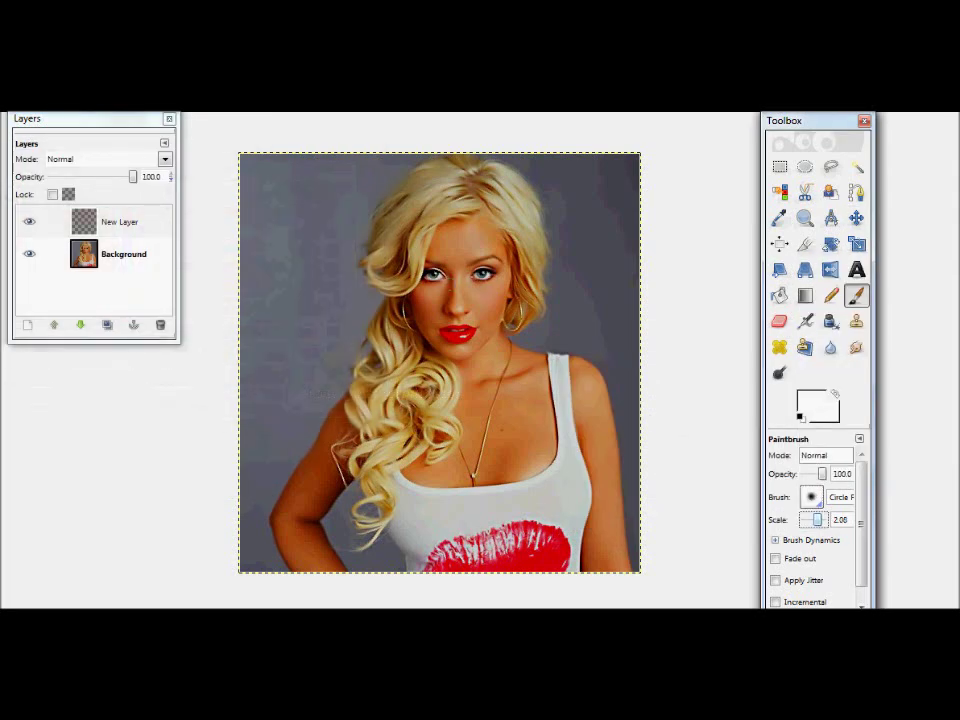
Paint soft white around the mouth, then zoom in on the face.
{"action": "left_click_drag", "start_coordinate": [485, 298], "coordinate": [425, 315]}
{"action": "key", "text": "z"}
{"action": "left_click", "coordinate": [430, 440]}
{"action": "key", "text": "plus"}
Paint white over the mouth, eyes, nose and forehead.
{"action": "key", "text": "p"}
{"action": "left_click_drag", "start_coordinate": [400, 330], "coordinate": [340, 460]}
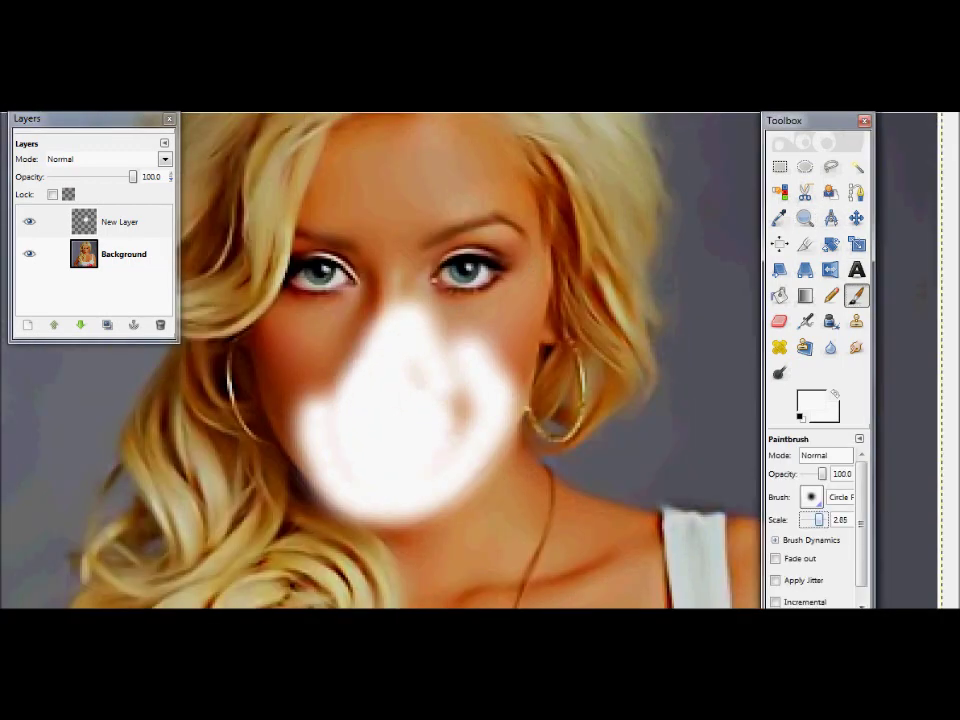
{"action": "mouse_move", "coordinate": [447, 340]}
{"action": "left_mouse_down"}
{"action": "mouse_move", "coordinate": [482, 257]}
{"action": "mouse_move", "coordinate": [439, 214]}
{"action": "mouse_move", "coordinate": [317, 321]}
{"action": "mouse_move", "coordinate": [282, 368]}
{"action": "mouse_move", "coordinate": [390, 501]}
{"action": "mouse_move", "coordinate": [504, 377]}
{"action": "mouse_move", "coordinate": [304, 304]}
{"action": "mouse_move", "coordinate": [330, 170]}
{"action": "mouse_move", "coordinate": [350, 130]}
{"action": "left_mouse_up"}
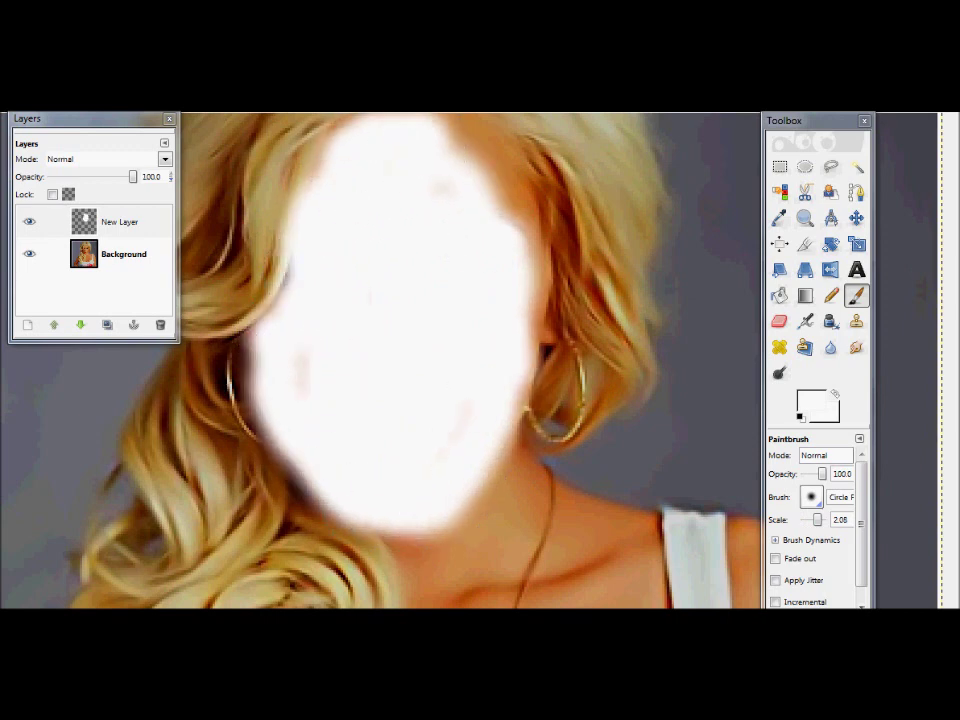
{"action": "scroll", "coordinate": [360, 160], "scroll_direction": "up", "scroll_amount": 2}
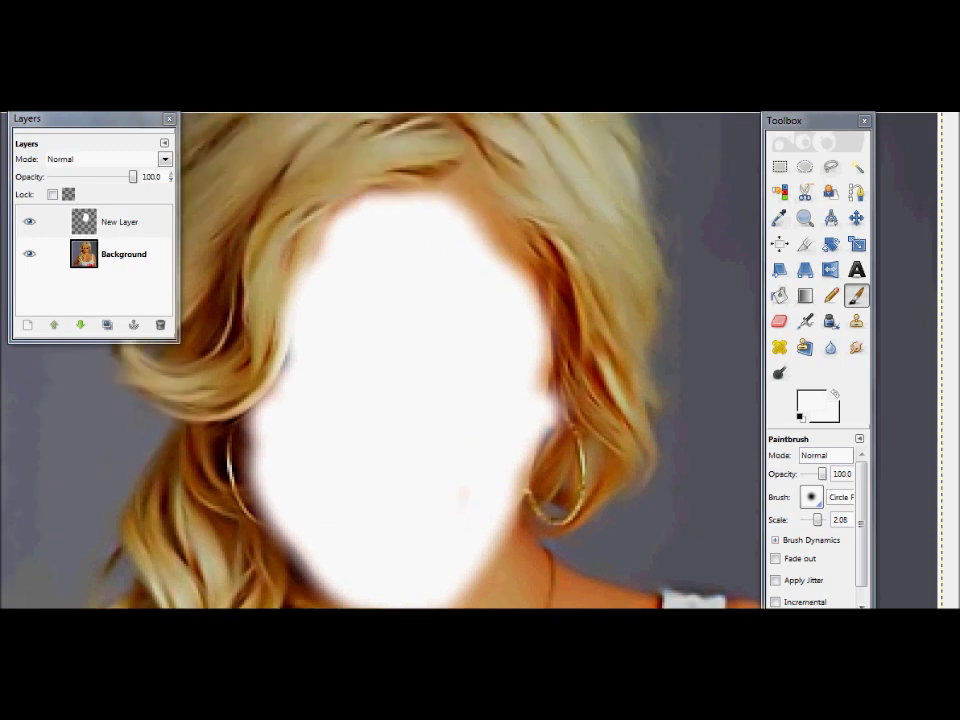
{"action": "scroll", "coordinate": [475, 220], "scroll_direction": "down", "scroll_amount": 6}
{"action": "scroll", "coordinate": [440, 240], "scroll_direction": "down", "scroll_amount": 4}
{"action": "mouse_move", "coordinate": [439, 246]}
{"action": "left_mouse_down"}
{"action": "mouse_move", "coordinate": [420, 400]}
{"action": "mouse_move", "coordinate": [440, 420]}
{"action": "mouse_move", "coordinate": [300, 560]}
{"action": "mouse_move", "coordinate": [482, 561]}
{"action": "mouse_move", "coordinate": [600, 360]}
{"action": "mouse_move", "coordinate": [560, 470]}
{"action": "left_mouse_up"}
Paint white over the neck, collarbone, chest, left edge and skin between the curls.
{"action": "mouse_move", "coordinate": [420, 370]}
{"action": "left_mouse_down"}
{"action": "mouse_move", "coordinate": [380, 230]}
{"action": "mouse_move", "coordinate": [497, 150]}
{"action": "mouse_move", "coordinate": [638, 218]}
{"action": "mouse_move", "coordinate": [440, 220]}
{"action": "left_mouse_up"}
{"action": "mouse_move", "coordinate": [600, 200]}
{"action": "left_mouse_down"}
{"action": "mouse_move", "coordinate": [632, 240]}
{"action": "mouse_move", "coordinate": [620, 460]}
{"action": "mouse_move", "coordinate": [514, 561]}
{"action": "mouse_move", "coordinate": [560, 480]}
{"action": "left_mouse_up"}
{"action": "left_click_drag", "start_coordinate": [460, 400], "coordinate": [510, 300]}
{"action": "left_click_drag", "start_coordinate": [490, 400], "coordinate": [520, 425]}
{"action": "mouse_move", "coordinate": [5, 440]}
{"action": "left_mouse_down"}
{"action": "mouse_move", "coordinate": [40, 400]}
{"action": "mouse_move", "coordinate": [20, 393]}
{"action": "left_mouse_up"}
{"action": "left_click", "coordinate": [332, 456]}
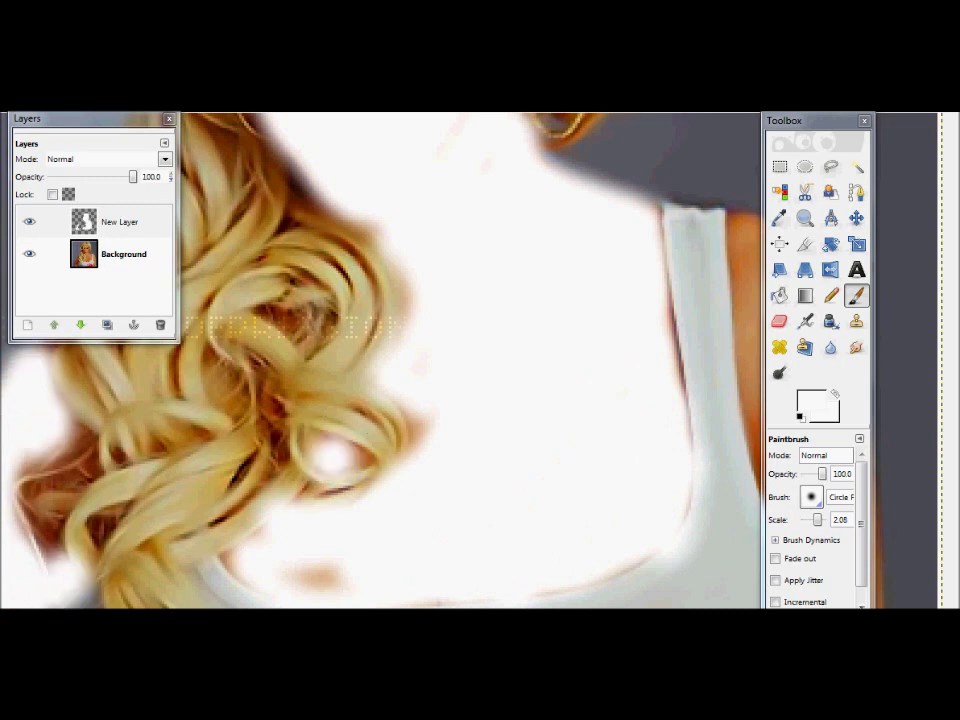
Paint white over the right shoulder and the chest beside the strap.
{"action": "left_click_drag", "start_coordinate": [790, 120], "coordinate": [474, 116]}
{"action": "mouse_move", "coordinate": [655, 155]}
{"action": "left_mouse_down"}
{"action": "mouse_move", "coordinate": [760, 260]}
{"action": "mouse_move", "coordinate": [800, 450]}
{"action": "mouse_move", "coordinate": [739, 253]}
{"action": "mouse_move", "coordinate": [805, 578]}
{"action": "left_mouse_up"}
{"action": "left_click_drag", "start_coordinate": [610, 280], "coordinate": [650, 420]}
{"action": "left_click_drag", "start_coordinate": [640, 300], "coordinate": [670, 450]}
{"action": "key", "text": "z"}
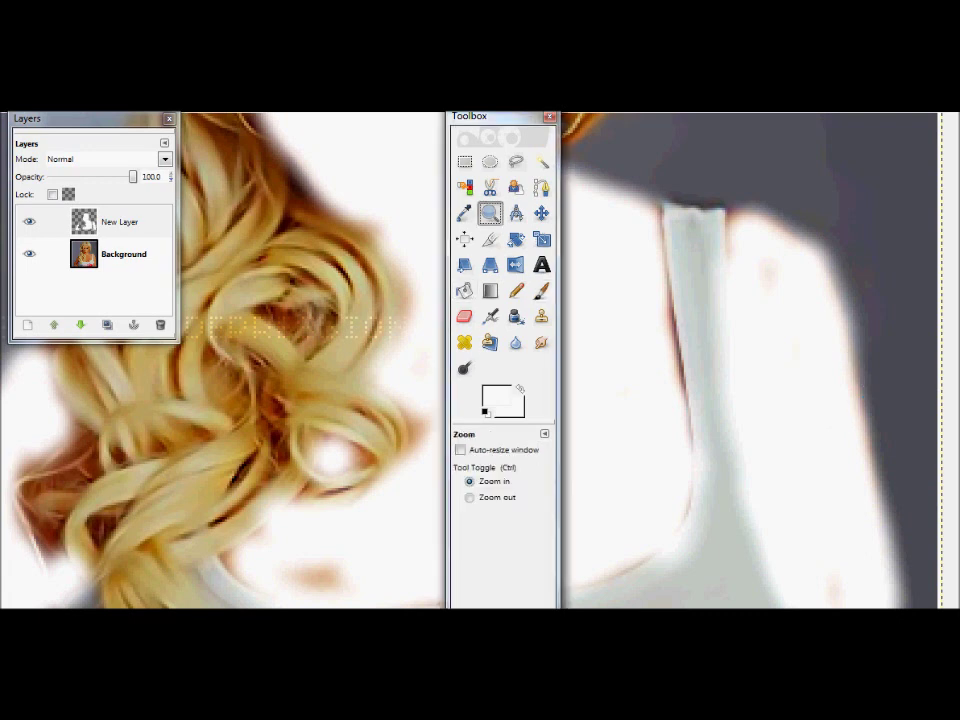
{"action": "key", "text": "p"}
Fit the whole image in view, undo a stray shoulder-edge stroke, and shrink the brush.
{"action": "left_click", "coordinate": [489, 213]}
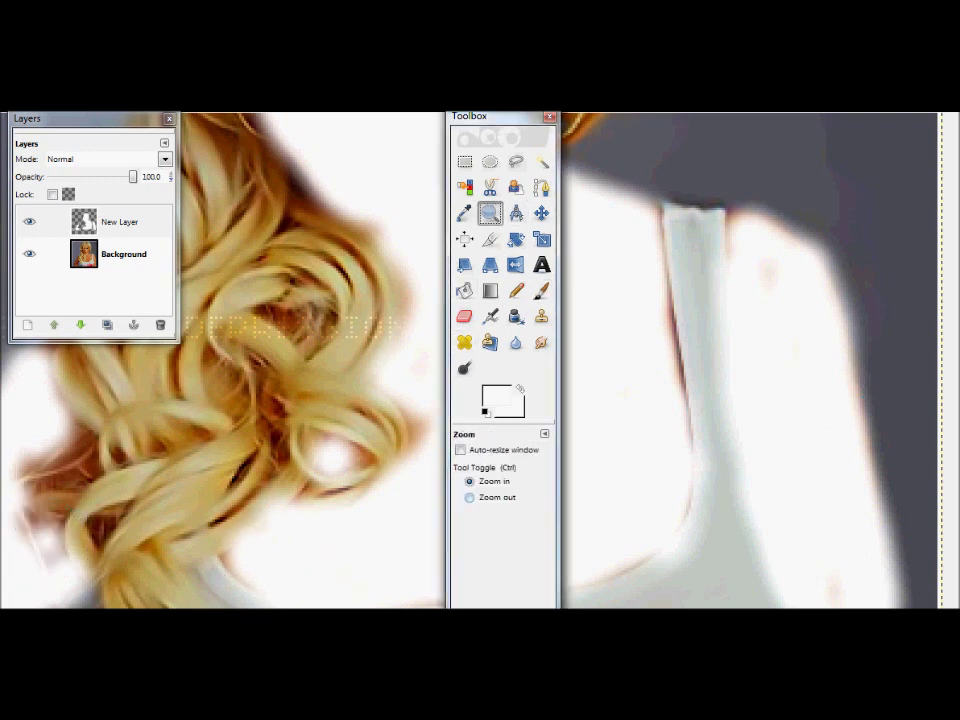
{"action": "key", "text": "shift+ctrl+j"}
{"action": "key", "text": "p"}
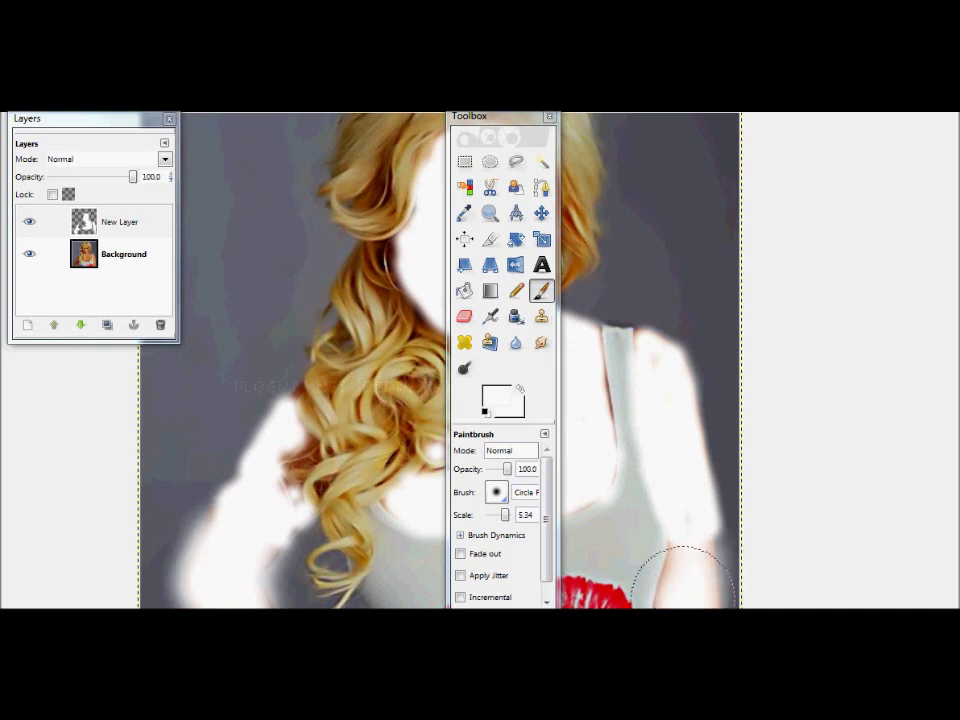
{"action": "left_click_drag", "start_coordinate": [470, 116], "coordinate": [781, 139]}
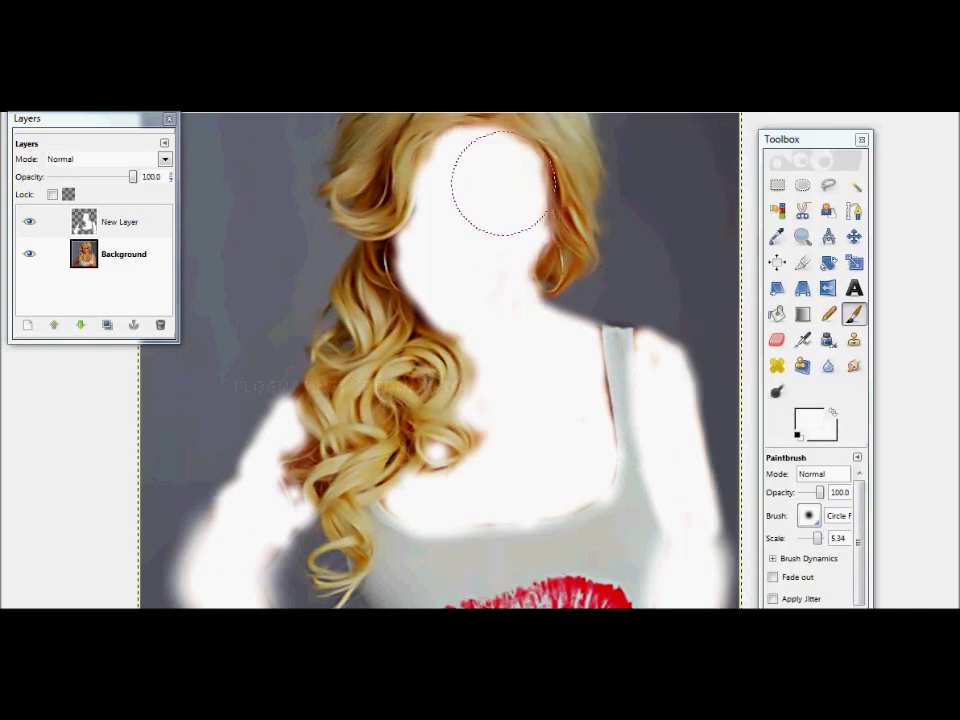
{"action": "left_click_drag", "start_coordinate": [625, 325], "coordinate": [655, 318]}
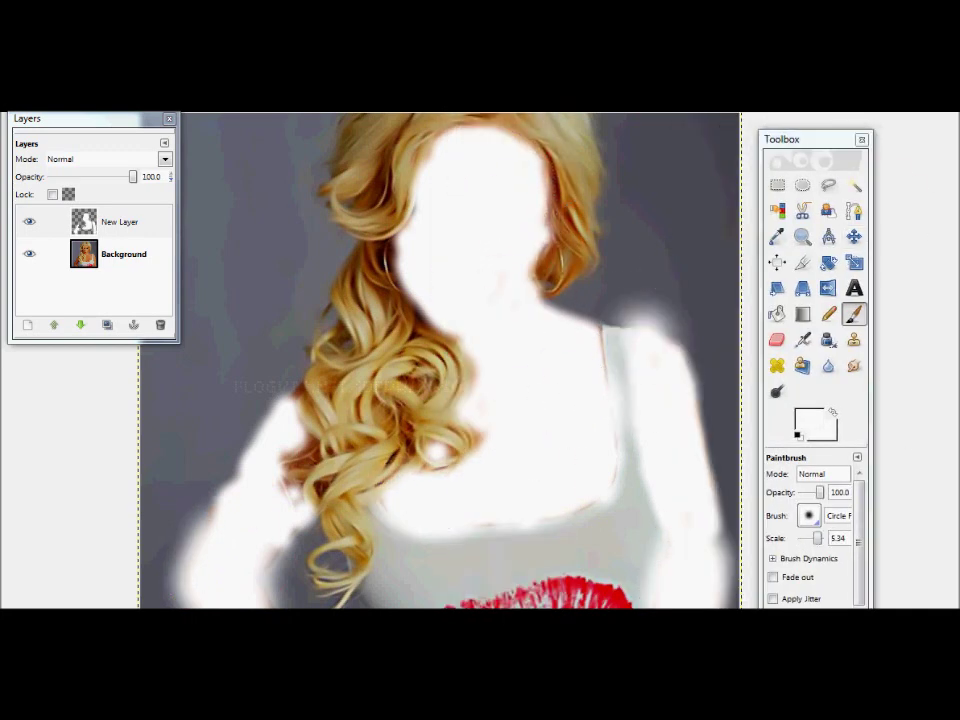
{"action": "key", "text": "ctrl+z"}
{"action": "key", "text": "bracketleft"}
{"action": "key", "text": "bracketleft"}
{"action": "key", "text": "bracketleft"}
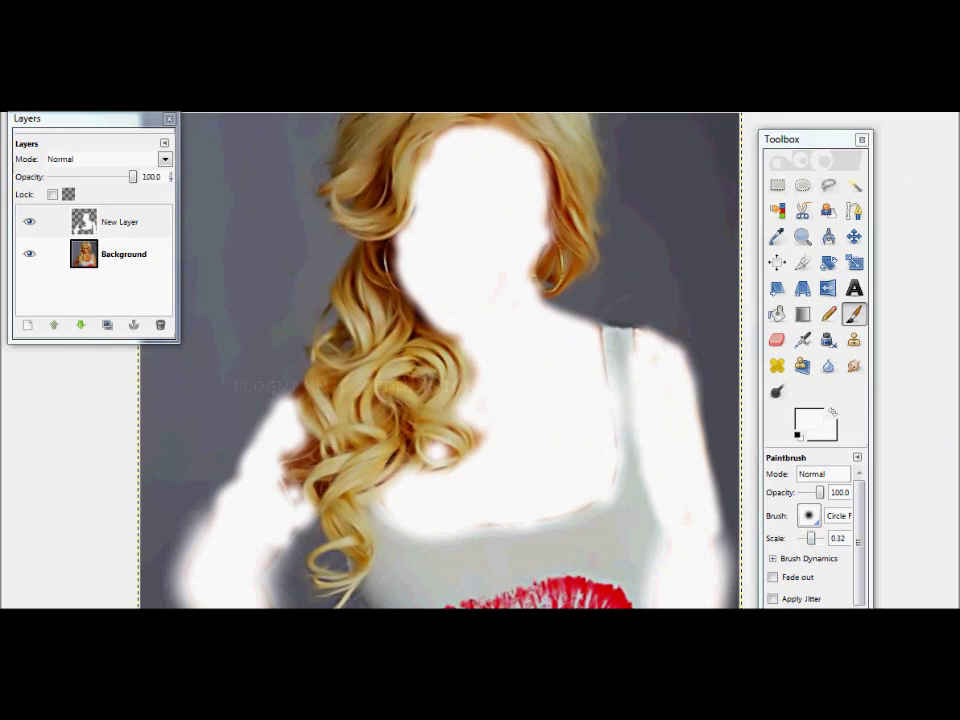
{"action": "left_click", "coordinate": [165, 159]}
Set the white layer's mode to Saturation with opacity lowered to about 54.7.
{"action": "left_click", "coordinate": [60, 523]}
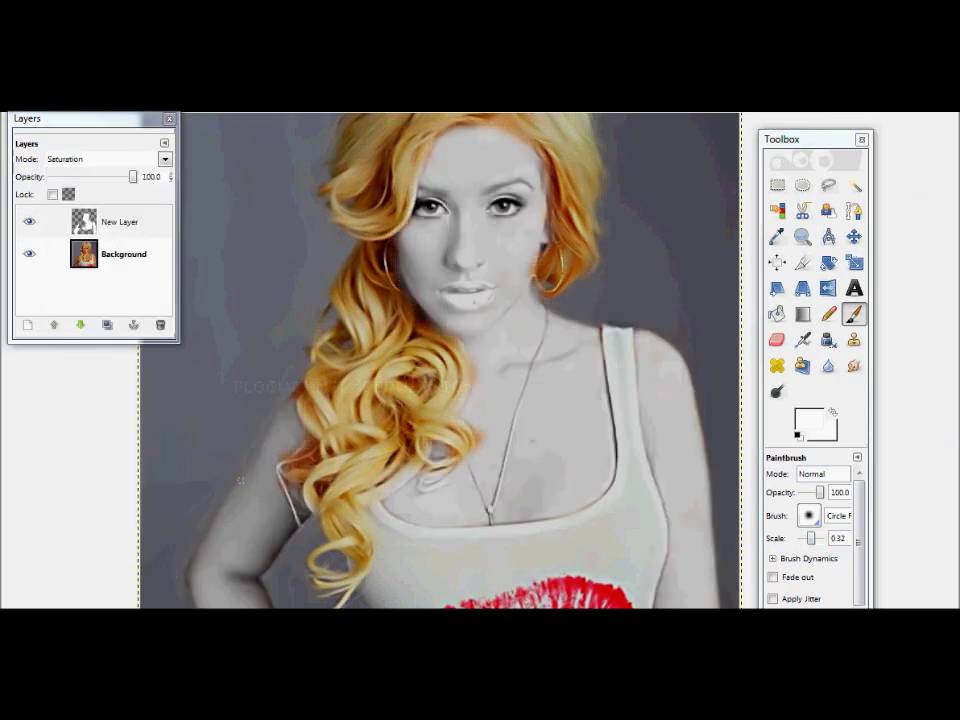
{"action": "mouse_move", "coordinate": [133, 176]}
{"action": "left_mouse_down"}
{"action": "mouse_move", "coordinate": [50, 176]}
{"action": "mouse_move", "coordinate": [88, 176]}
{"action": "left_mouse_up"}
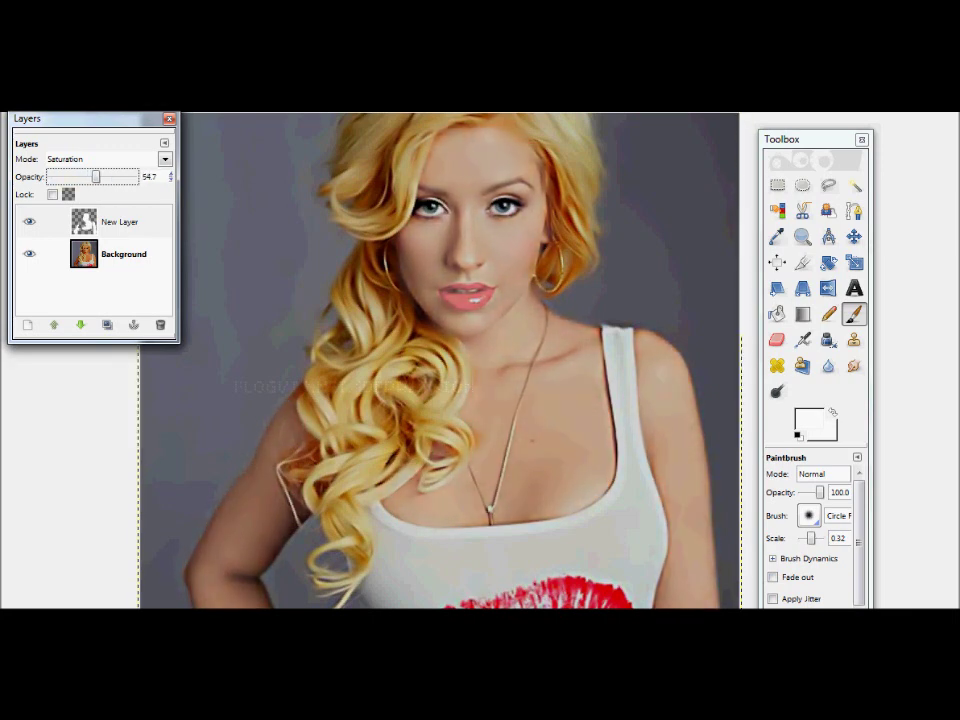
{"action": "right_click", "coordinate": [120, 222]}
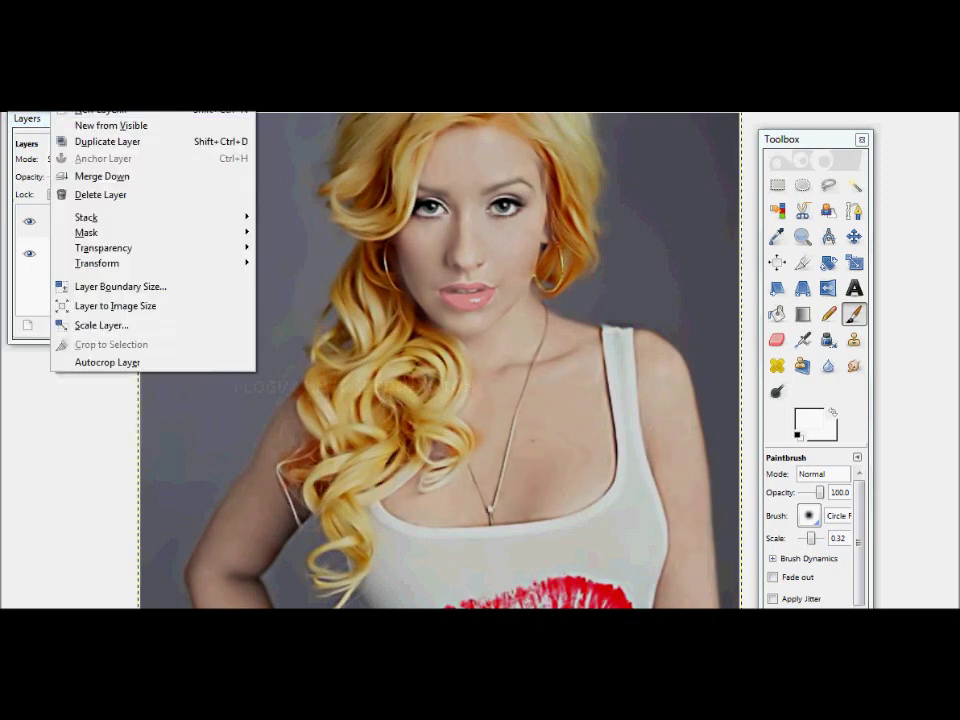
Create an 'eyes' layer and zoom in closely on the eyes.
{"action": "left_click", "coordinate": [110, 107]}
{"action": "left_click", "coordinate": [111, 336]}
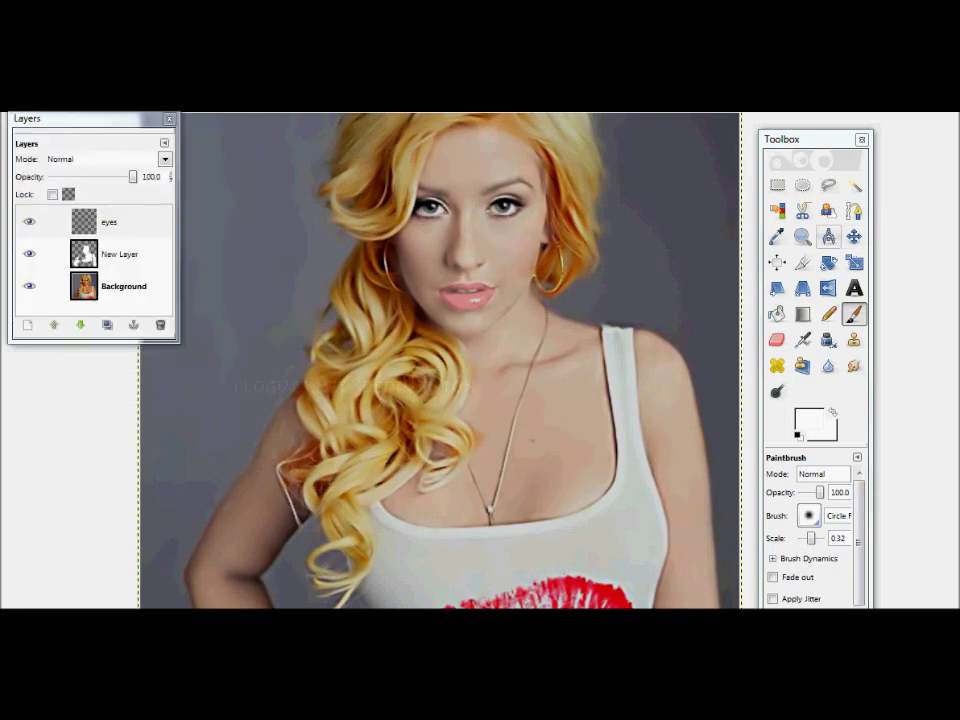
{"action": "key", "text": "z"}
{"action": "left_click", "coordinate": [602, 274]}
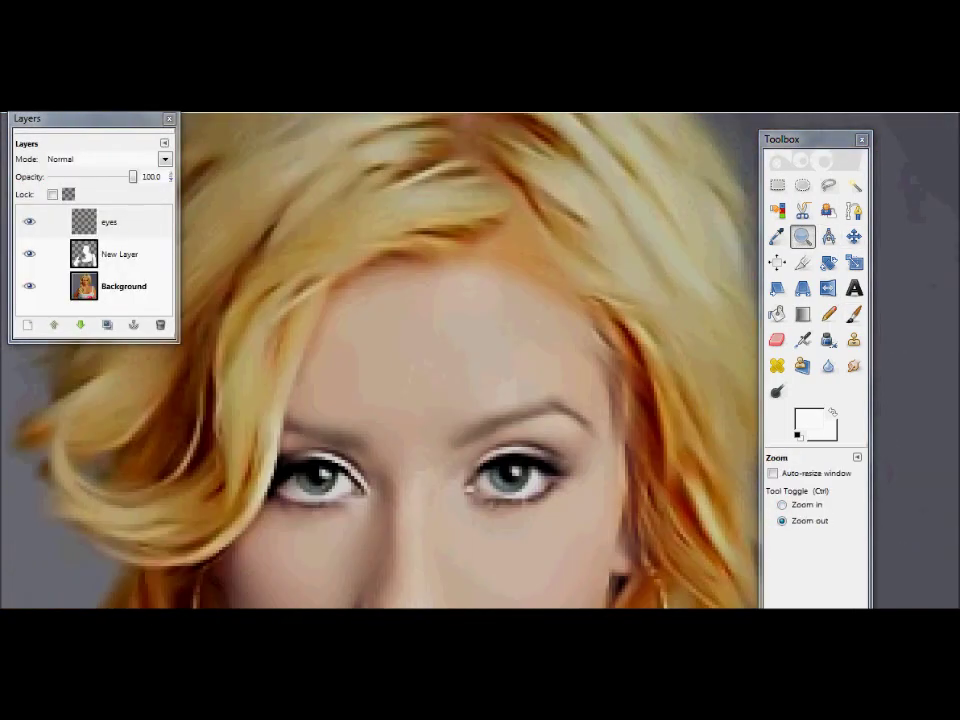
{"action": "left_click", "coordinate": [782, 504]}
{"action": "left_click", "coordinate": [510, 465]}
{"action": "scroll", "coordinate": [400, 360], "scroll_direction": "left", "scroll_amount": 5}
{"action": "left_click_drag", "start_coordinate": [810, 139], "coordinate": [497, 119]}
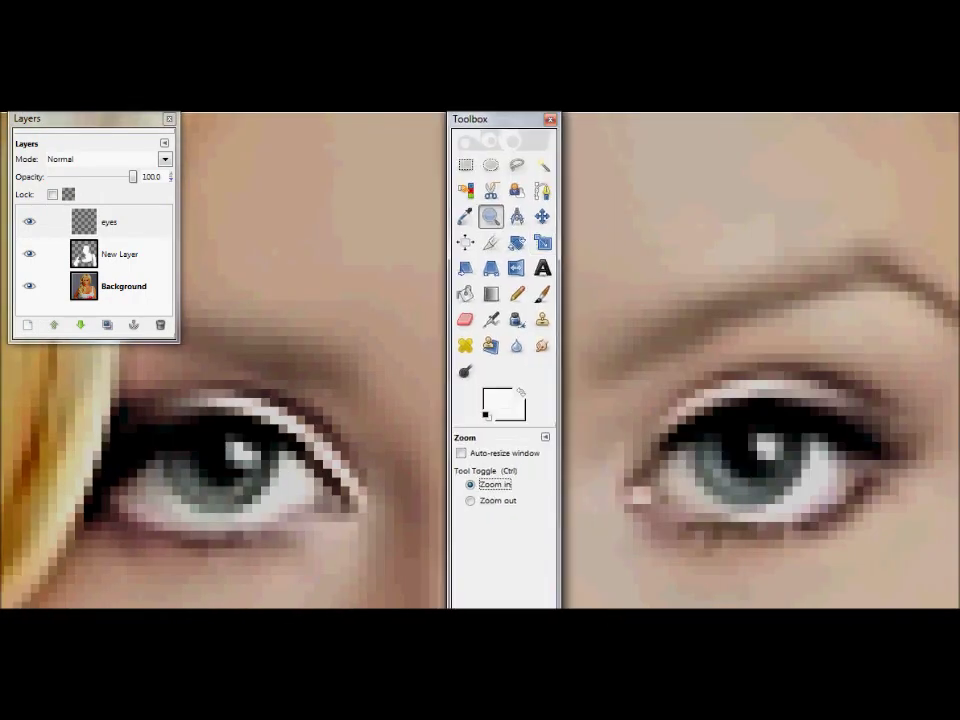
Lasso the first iris and fill it with orange.
{"action": "left_click", "coordinate": [516, 165]}
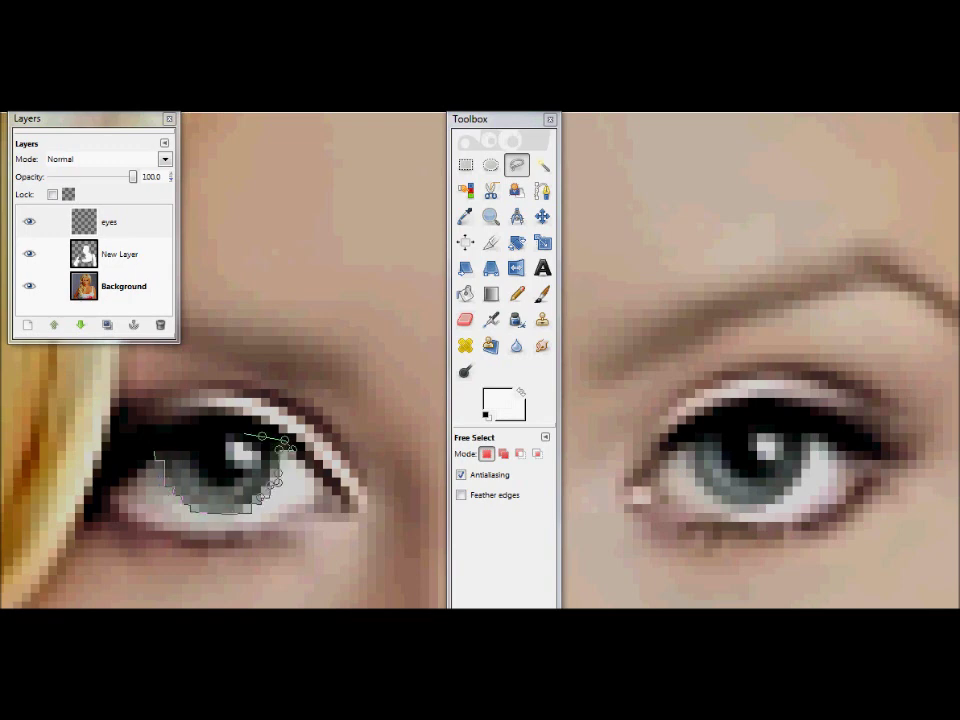
{"action": "key", "text": "p"}
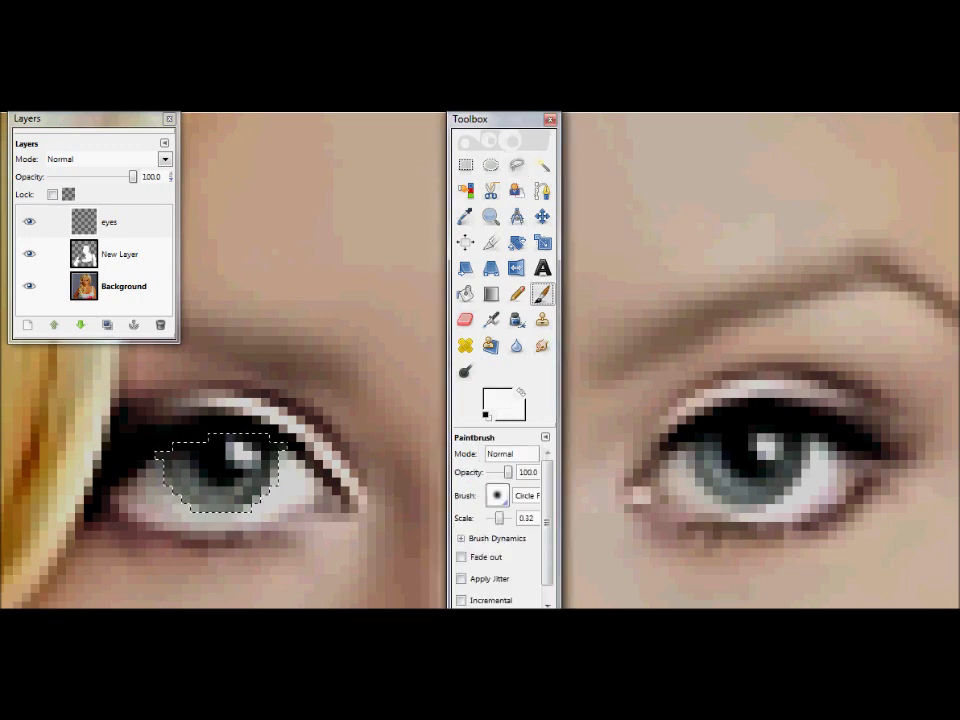
{"action": "left_click", "coordinate": [497, 400]}
{"action": "mouse_move", "coordinate": [210, 470]}
{"action": "left_mouse_down"}
{"action": "mouse_move", "coordinate": [185, 465]}
{"action": "mouse_move", "coordinate": [250, 475]}
{"action": "left_mouse_up"}
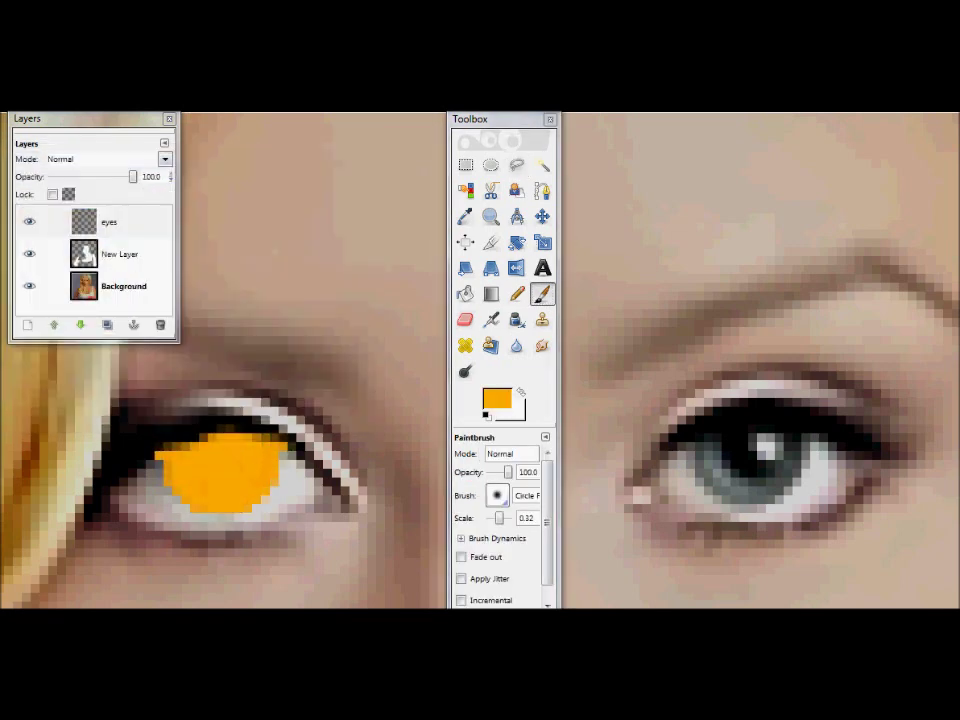
{"action": "left_click_drag", "start_coordinate": [500, 118], "coordinate": [412, 112]}
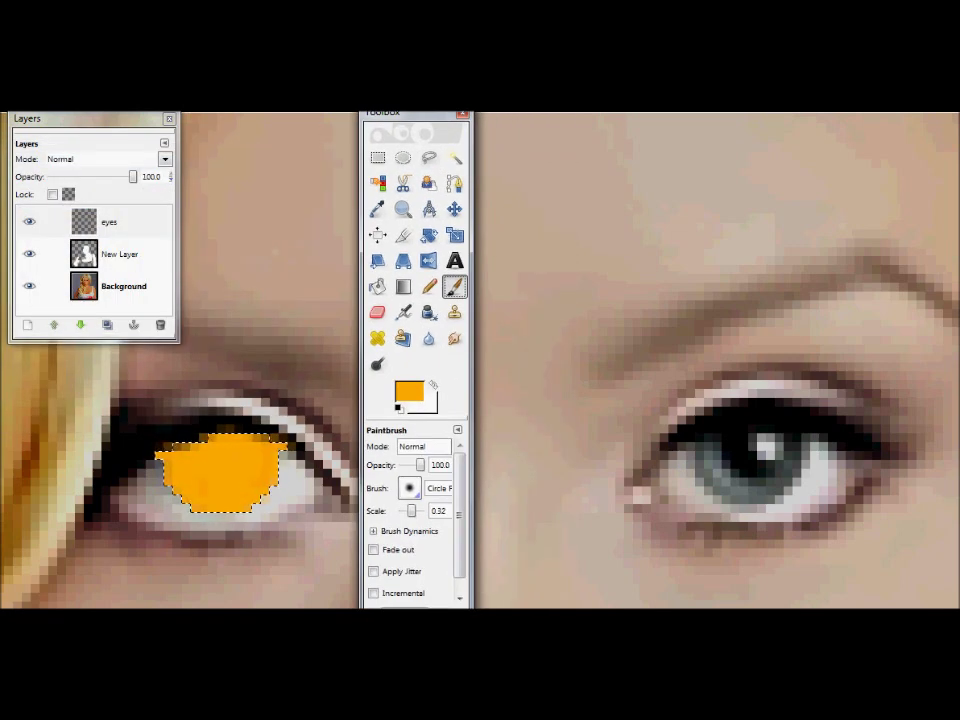
{"action": "scroll", "coordinate": [536, 221], "scroll_direction": "right", "scroll_amount": 3}
Outline the second iris with Free Select and paint it orange.
{"action": "key", "text": "f"}
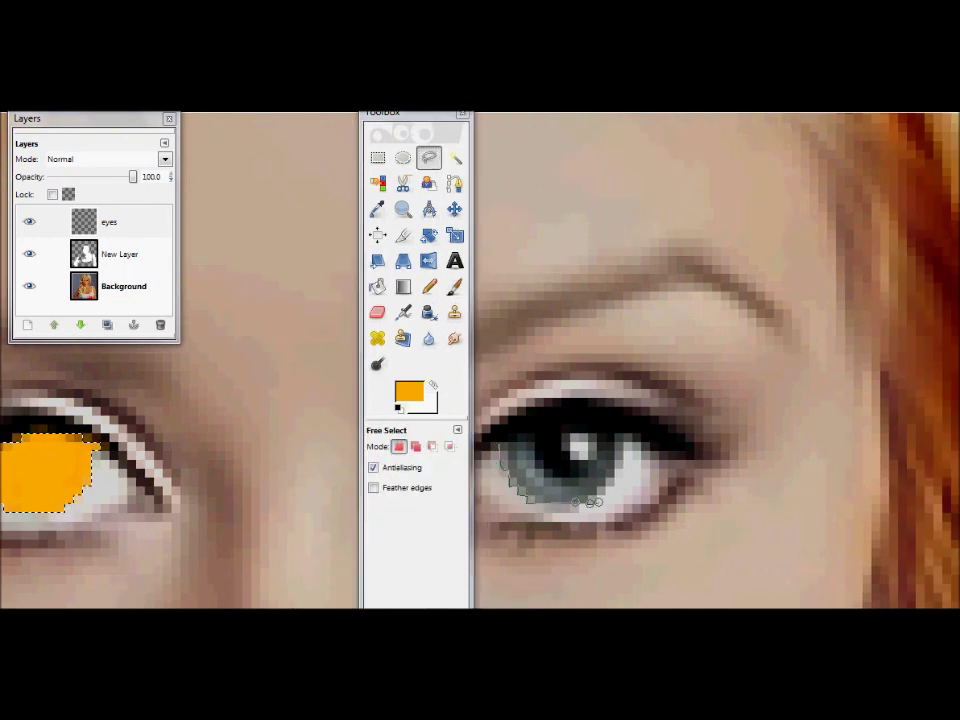
{"action": "key", "text": "Escape"}
{"action": "left_click", "coordinate": [634, 433]}
{"action": "left_click", "coordinate": [600, 437]}
{"action": "left_click", "coordinate": [552, 424]}
{"action": "left_click", "coordinate": [527, 430]}
{"action": "left_click", "coordinate": [634, 433]}
{"action": "key", "text": "p"}
{"action": "left_click_drag", "start_coordinate": [520, 450], "coordinate": [645, 447]}
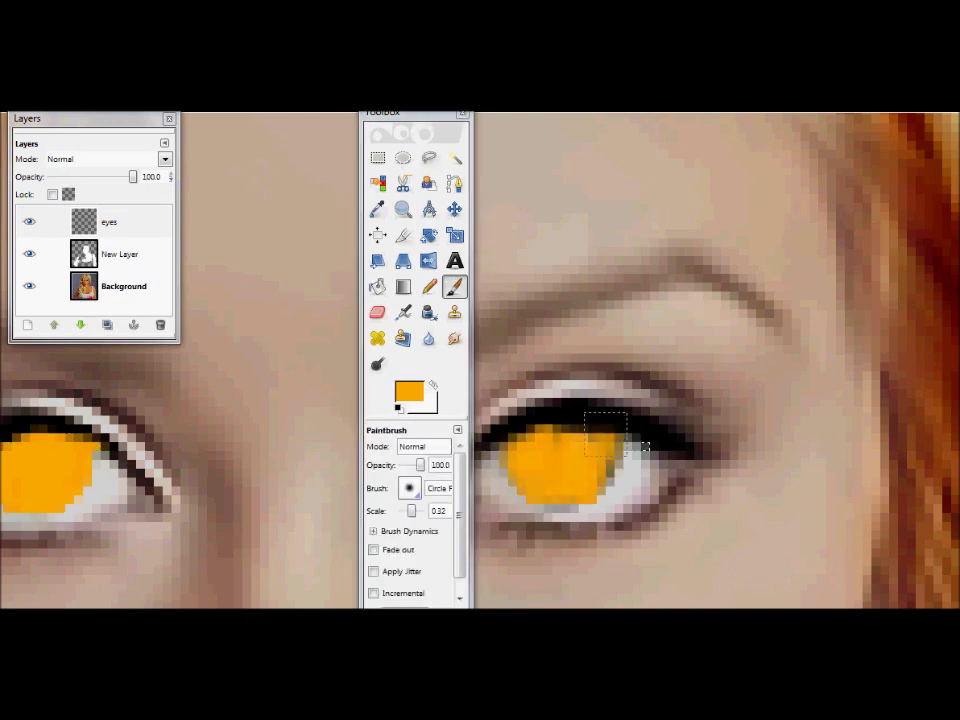
{"action": "key", "text": "ctrl+z"}
{"action": "key", "text": "ctrl+z"}
{"action": "key", "text": "ctrl+y"}
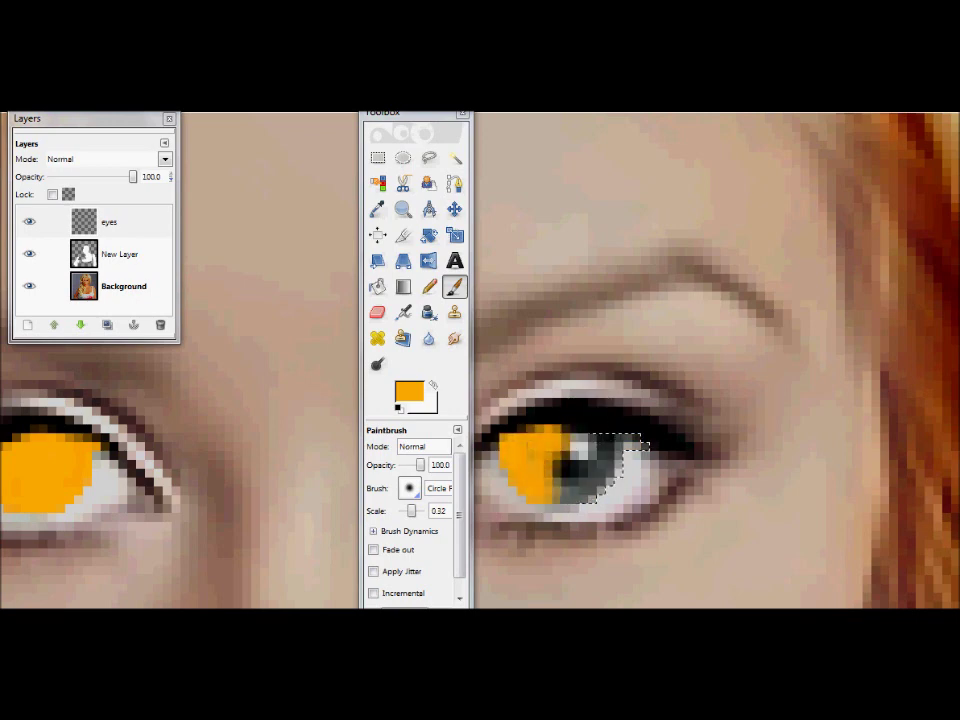
{"action": "key", "text": "ctrl+y"}
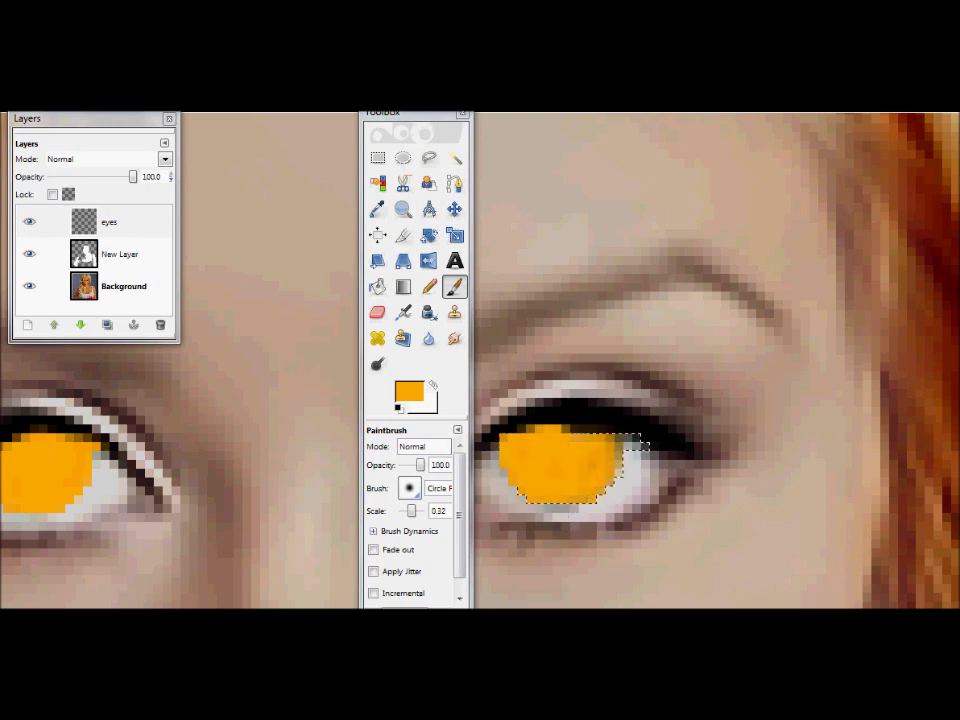
Set the eyes layer's blend mode to Color to turn the irises golden.
{"action": "left_click", "coordinate": [165, 159]}
{"action": "left_click", "coordinate": [64, 542]}
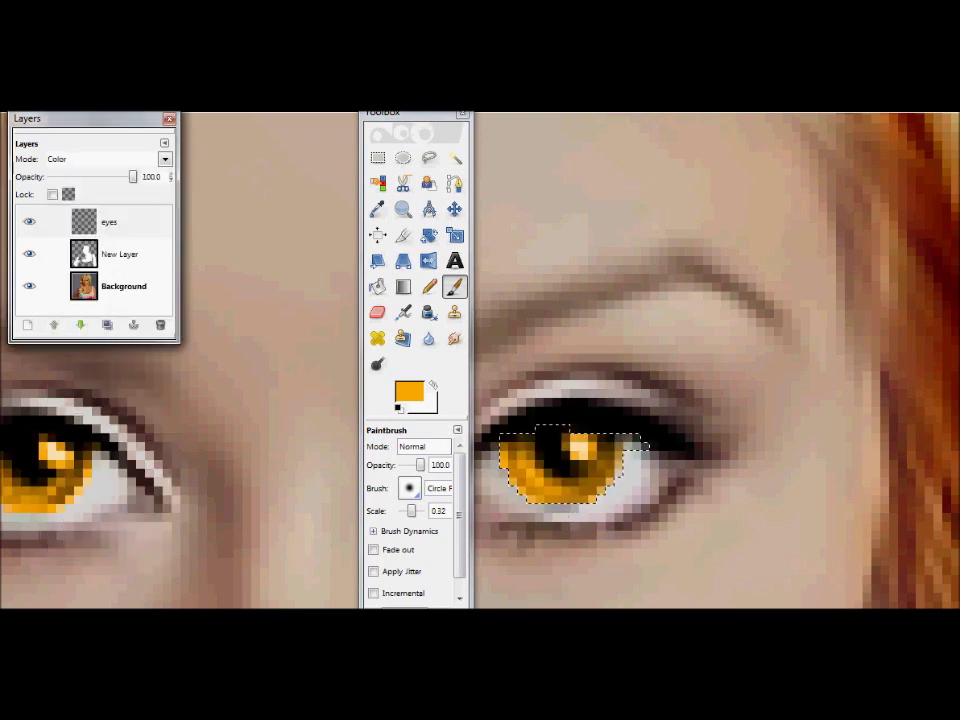
{"action": "scroll", "coordinate": [660, 360], "scroll_direction": "left", "scroll_amount": 5}
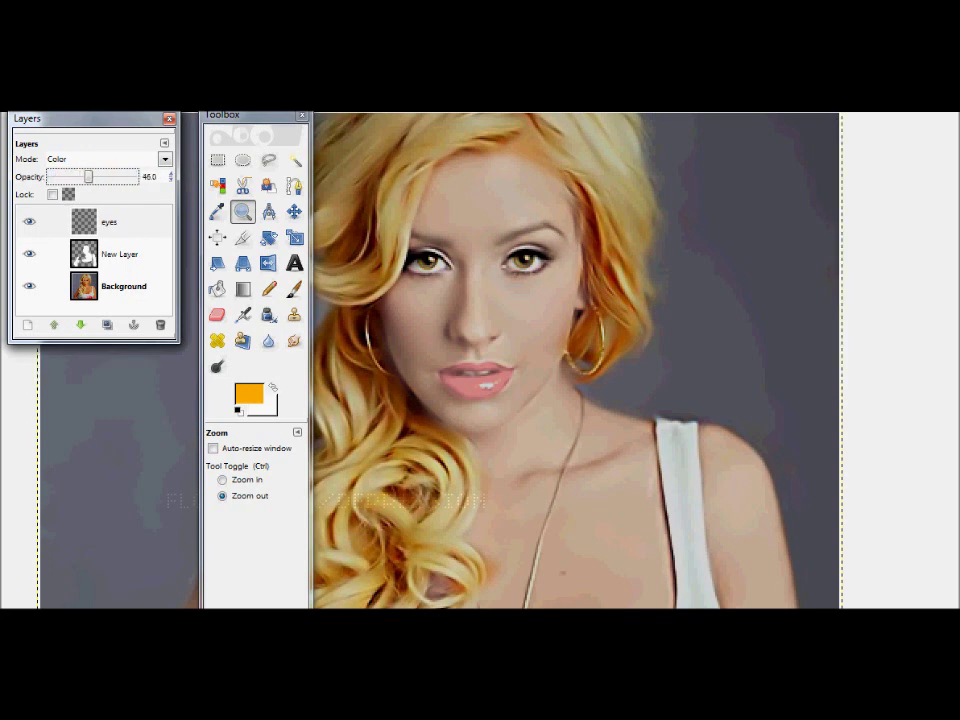
Add an 'undereye' layer and paint pink bands under both eyes.
{"action": "key", "text": "shift+ctrl+n"}
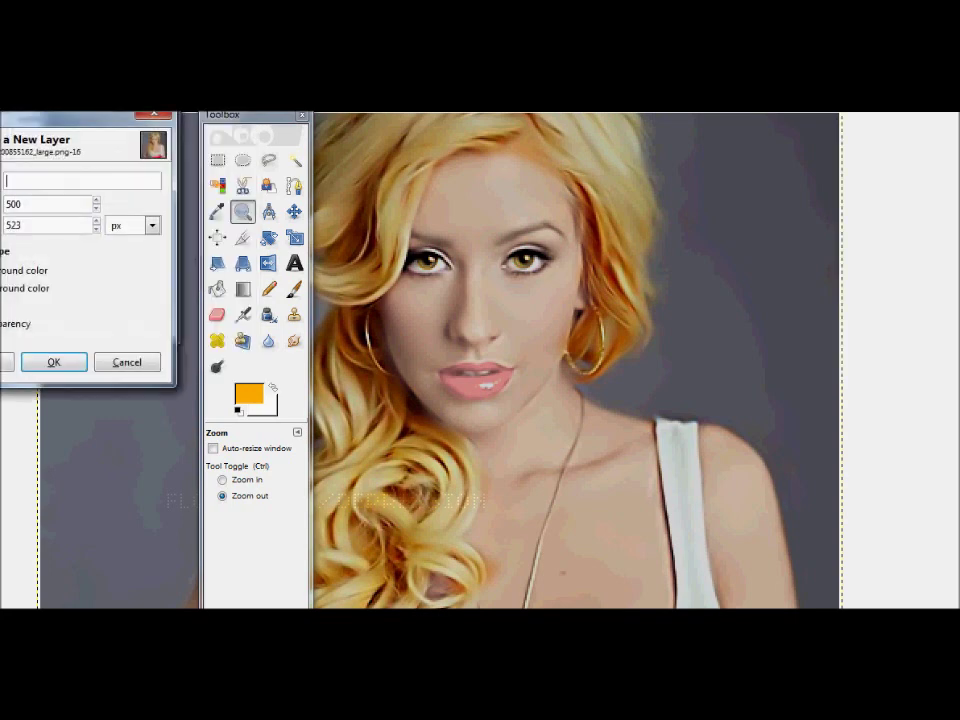
{"action": "type", "text": "undereye"}
{"action": "key", "text": "Return"}
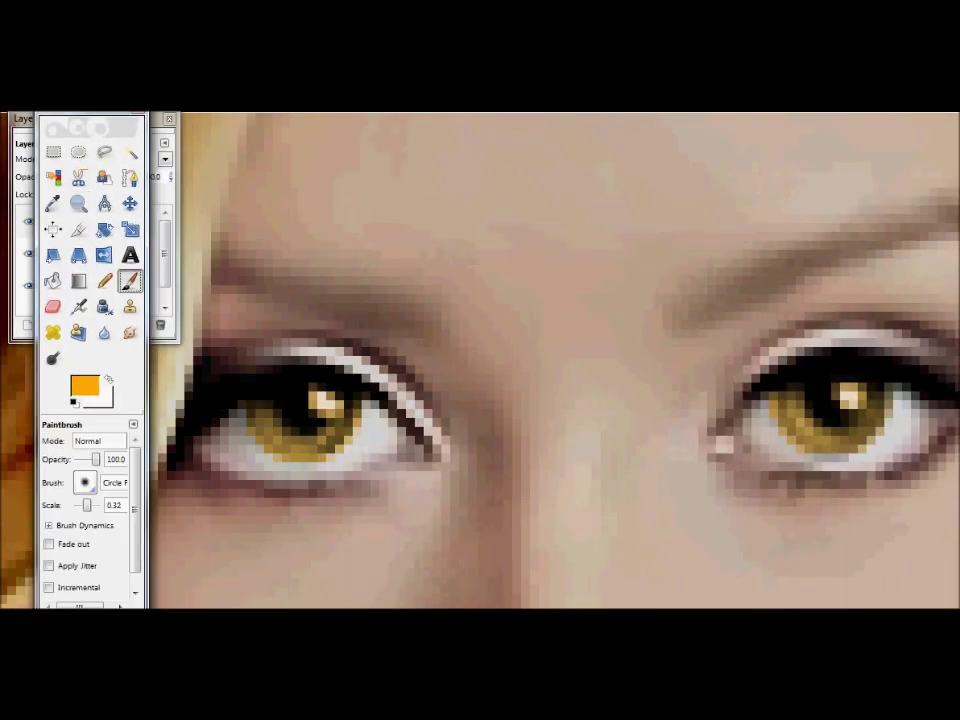
{"action": "left_click_drag", "start_coordinate": [178, 478], "coordinate": [405, 470]}
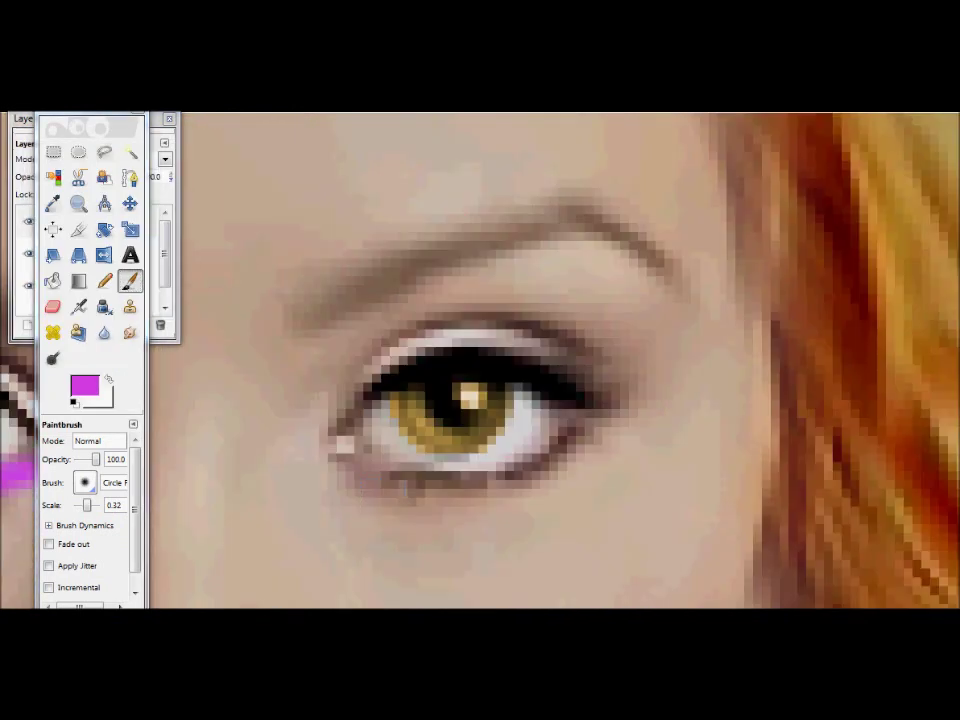
{"action": "scroll", "coordinate": [550, 360], "scroll_direction": "right", "scroll_amount": 5}
{"action": "left_click_drag", "start_coordinate": [335, 465], "coordinate": [615, 405]}
Edge both under-eye bands with dark purple using a small brush, then lower the layer opacity.
{"action": "left_click_drag", "start_coordinate": [87, 505], "coordinate": [78, 505]}
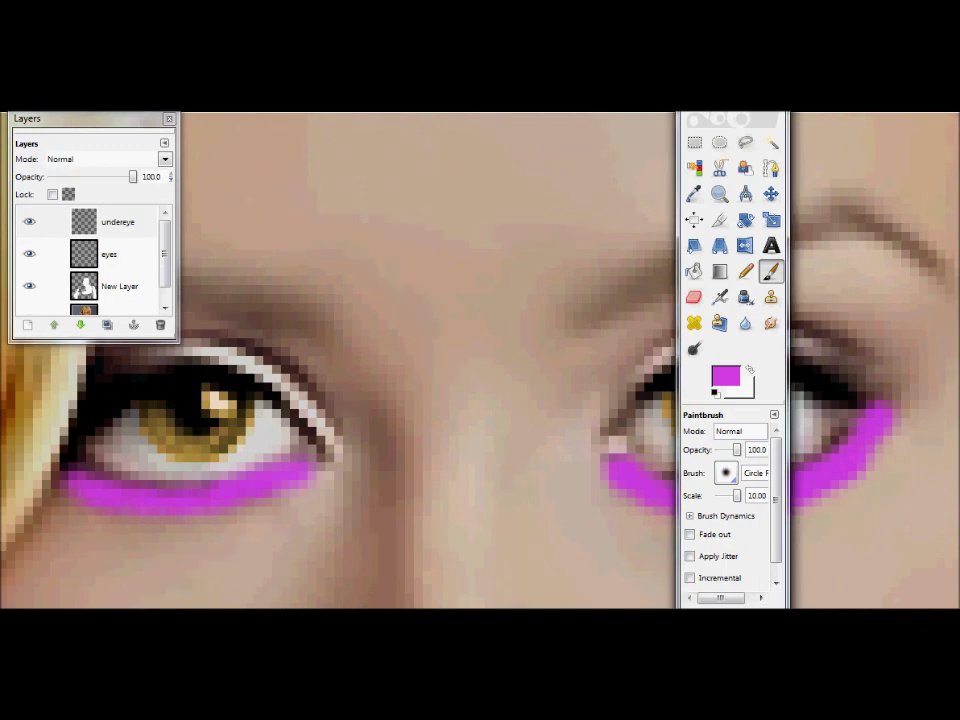
{"action": "left_click", "coordinate": [186, 357]}
{"action": "left_click", "coordinate": [255, 397]}
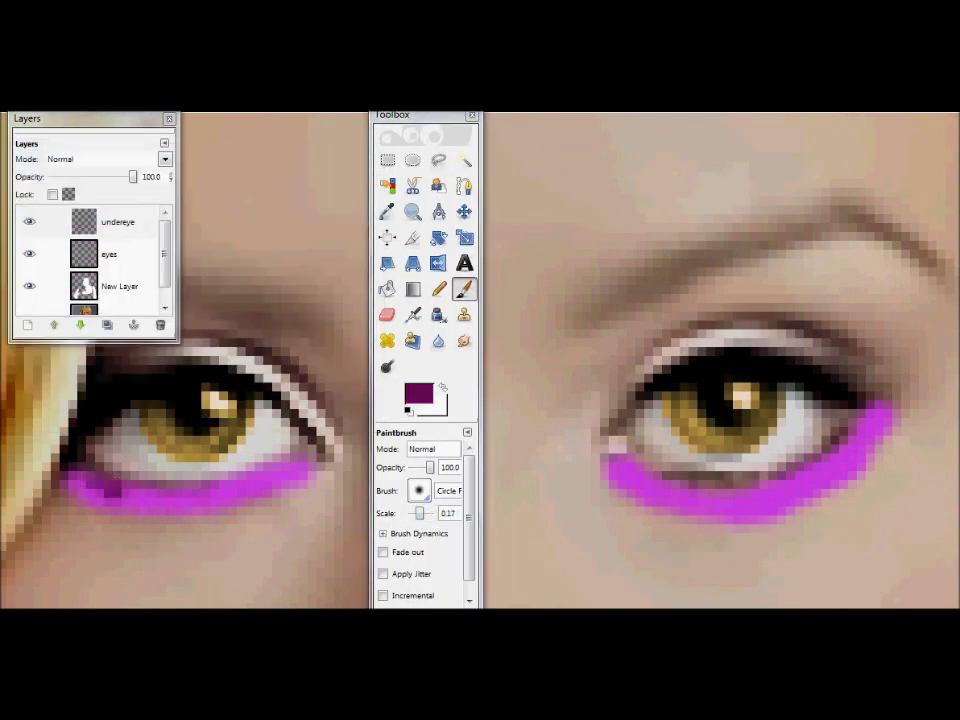
{"action": "left_click_drag", "start_coordinate": [66, 478], "coordinate": [312, 462]}
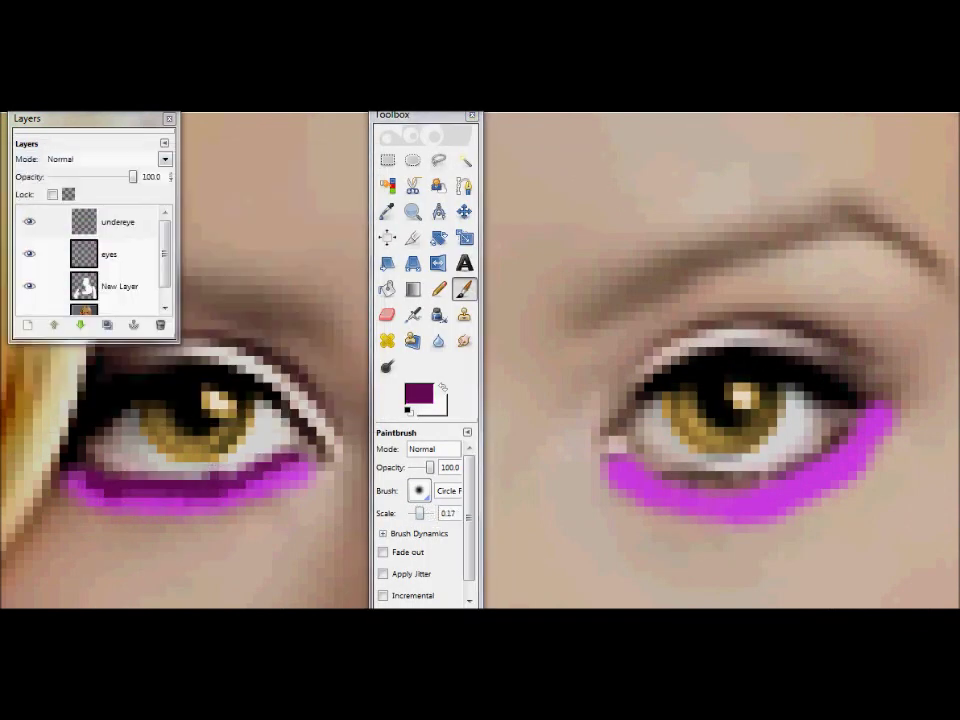
{"action": "left_click_drag", "start_coordinate": [610, 456], "coordinate": [880, 418]}
{"action": "key", "text": "z"}
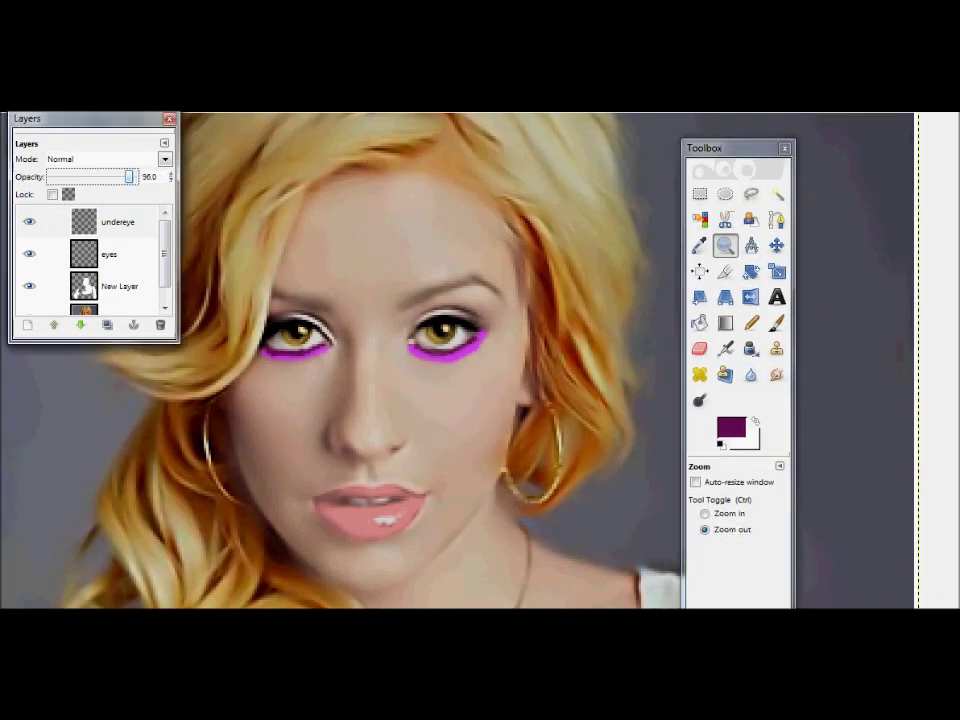
{"action": "left_click_drag", "start_coordinate": [132, 176], "coordinate": [68, 176]}
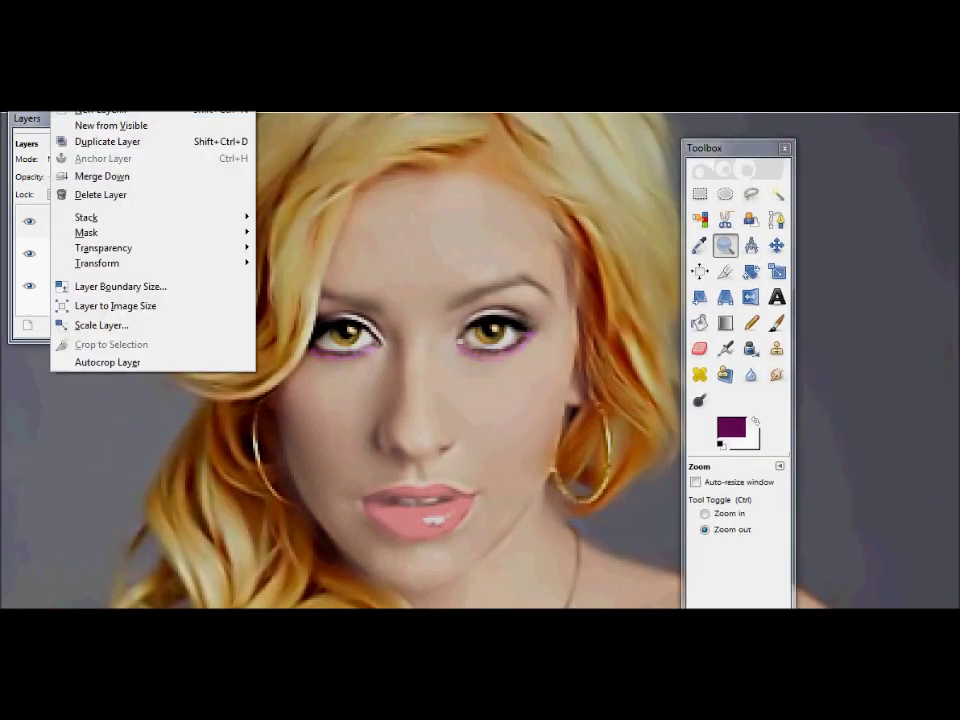
Add an 'undereye liner' layer and paint a dark line along the lower eyelid.
{"action": "left_click", "coordinate": [90, 108]}
{"action": "type", "text": "er"}
{"action": "key", "text": "Return"}
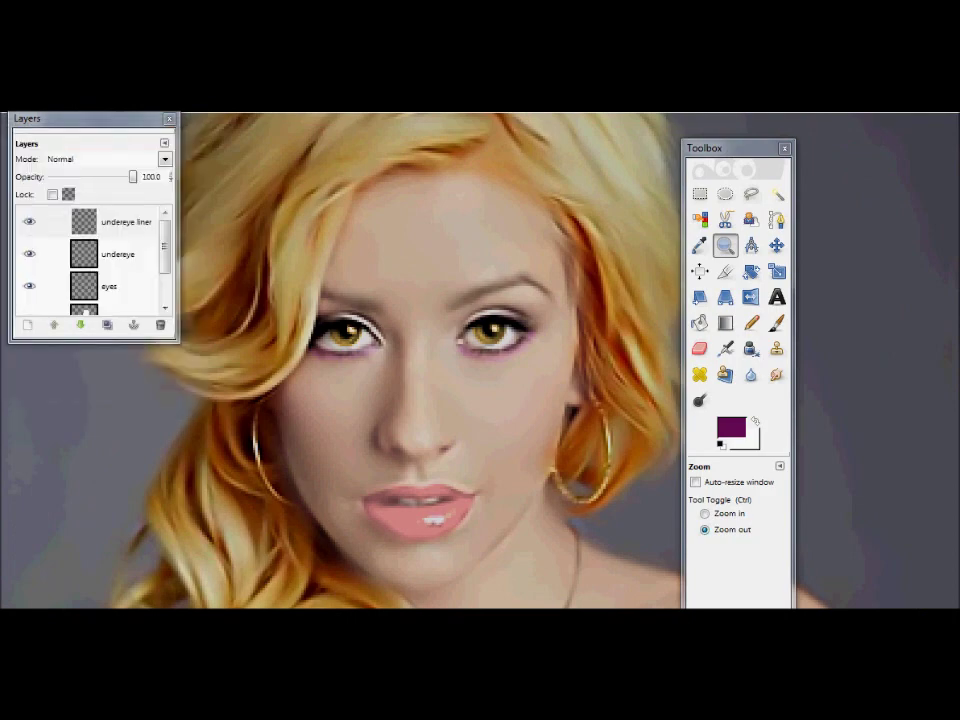
{"action": "scroll", "coordinate": [440, 350], "scroll_direction": "up", "scroll_amount": 3}
{"action": "scroll", "coordinate": [440, 330], "scroll_direction": "up", "scroll_amount": 2}
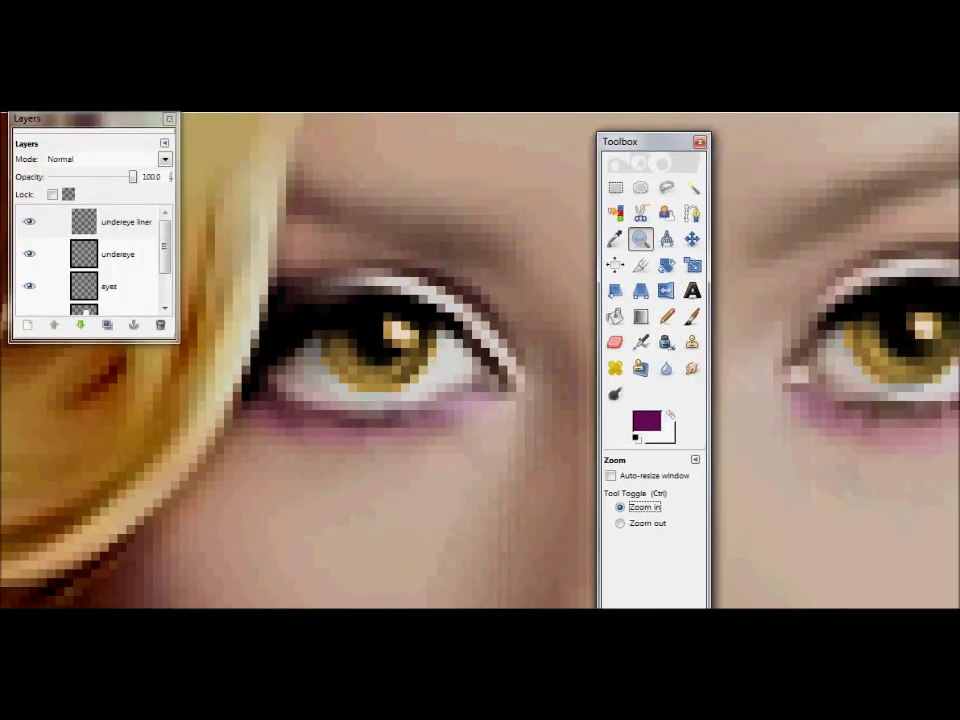
{"action": "left_click_drag", "start_coordinate": [245, 398], "coordinate": [440, 406]}
{"action": "mouse_move", "coordinate": [303, 404]}
{"action": "left_mouse_down"}
{"action": "mouse_move", "coordinate": [411, 408]}
{"action": "mouse_move", "coordinate": [490, 368]}
{"action": "left_mouse_up"}
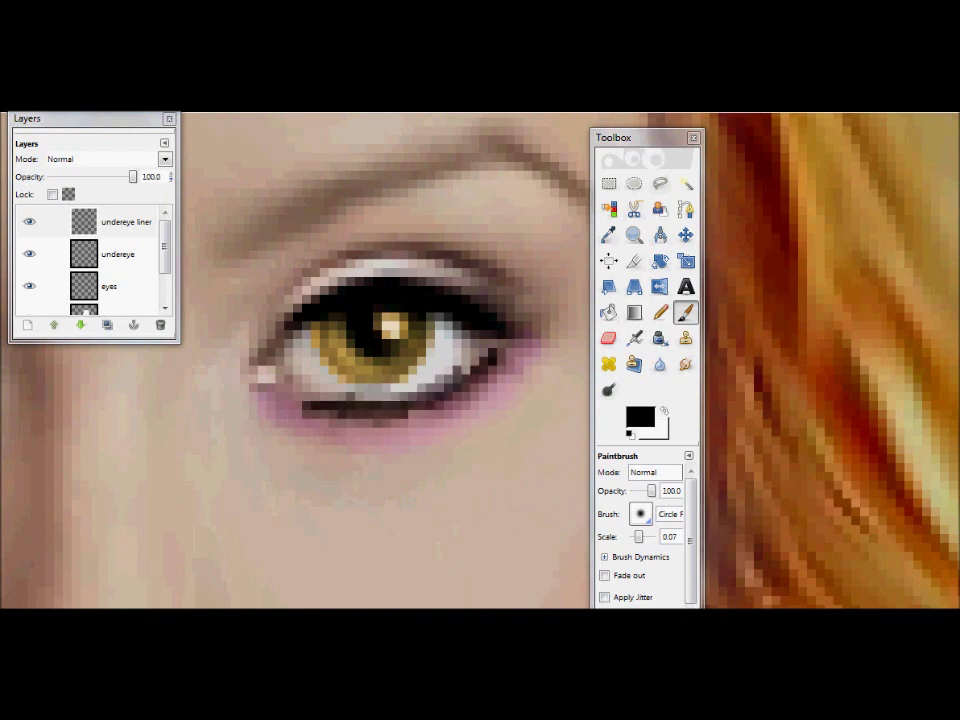
{"action": "left_click_drag", "start_coordinate": [290, 382], "coordinate": [425, 405]}
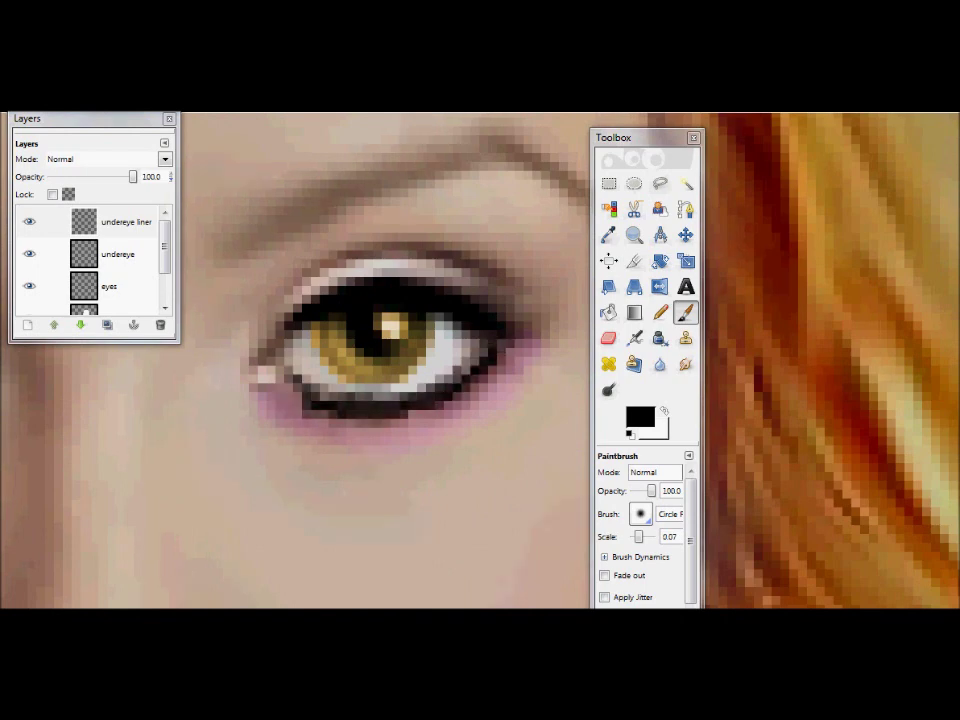
{"action": "left_click_drag", "start_coordinate": [351, 405], "coordinate": [332, 404]}
Zoom out, lower the liner to 12.9 opacity, and fade the undereye layer almost completely.
{"action": "key", "text": "minus"}
{"action": "key", "text": "e"}
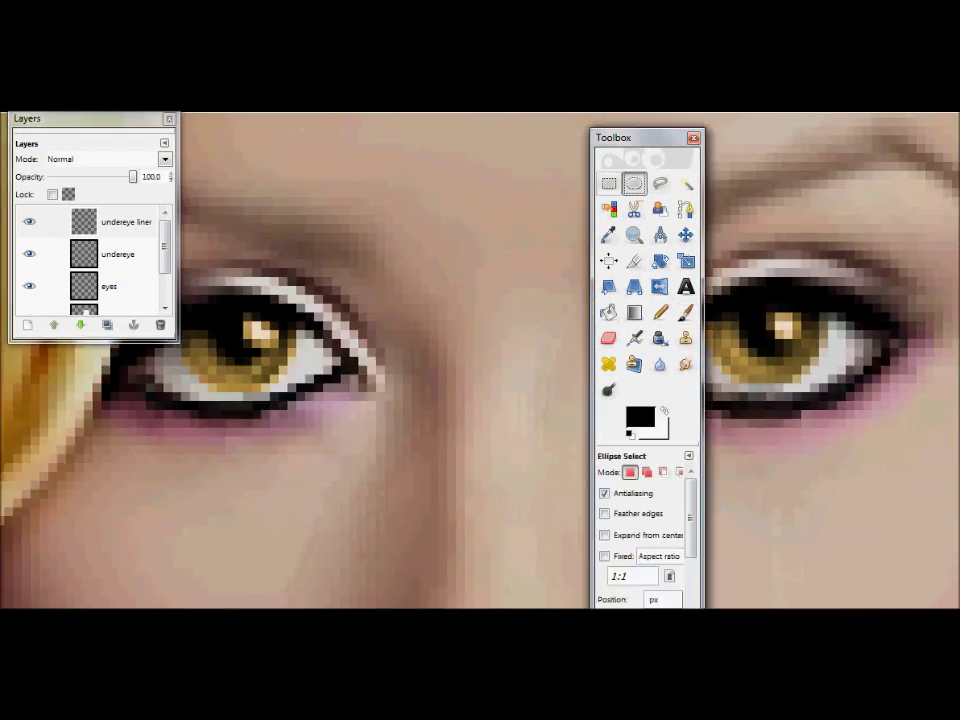
{"action": "key", "text": "z"}
{"action": "key", "text": "minus"}
{"action": "key", "text": "minus"}
{"action": "left_click_drag", "start_coordinate": [640, 137], "coordinate": [748, 132]}
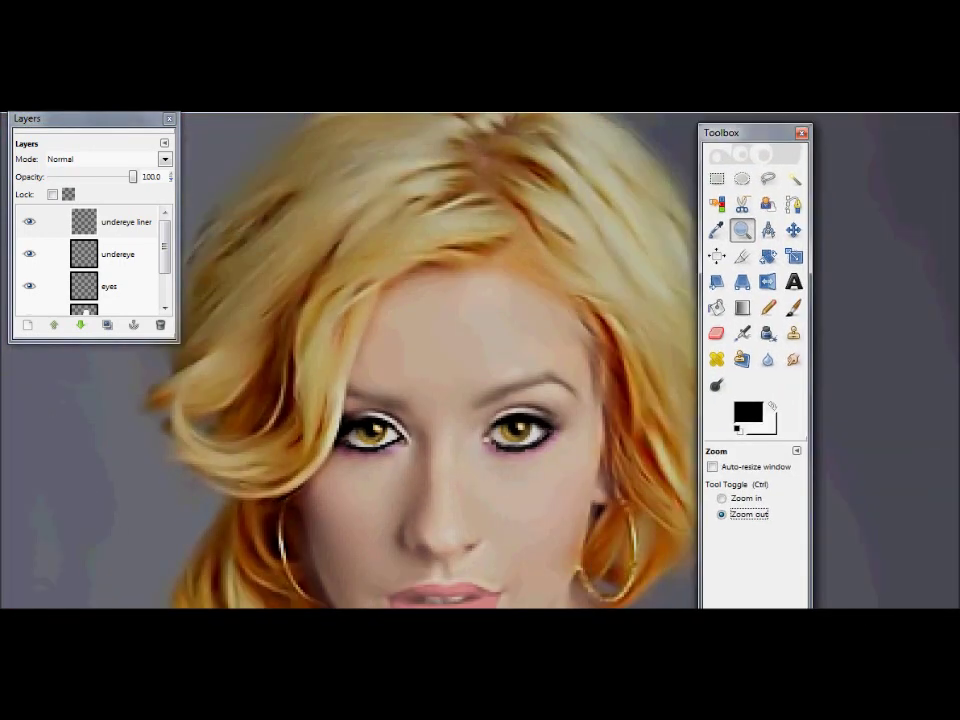
{"action": "scroll", "coordinate": [400, 400], "scroll_direction": "down", "scroll_amount": 3}
{"action": "left_click_drag", "start_coordinate": [133, 176], "coordinate": [108, 176]}
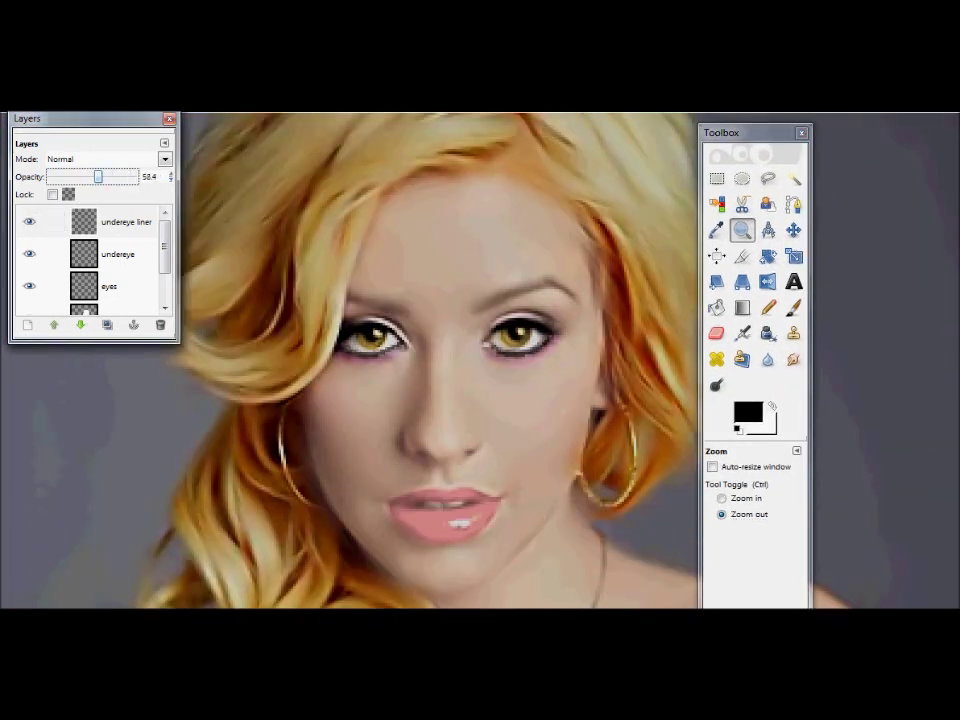
{"action": "left_click", "coordinate": [117, 254]}
{"action": "left_click_drag", "start_coordinate": [98, 176], "coordinate": [55, 176]}
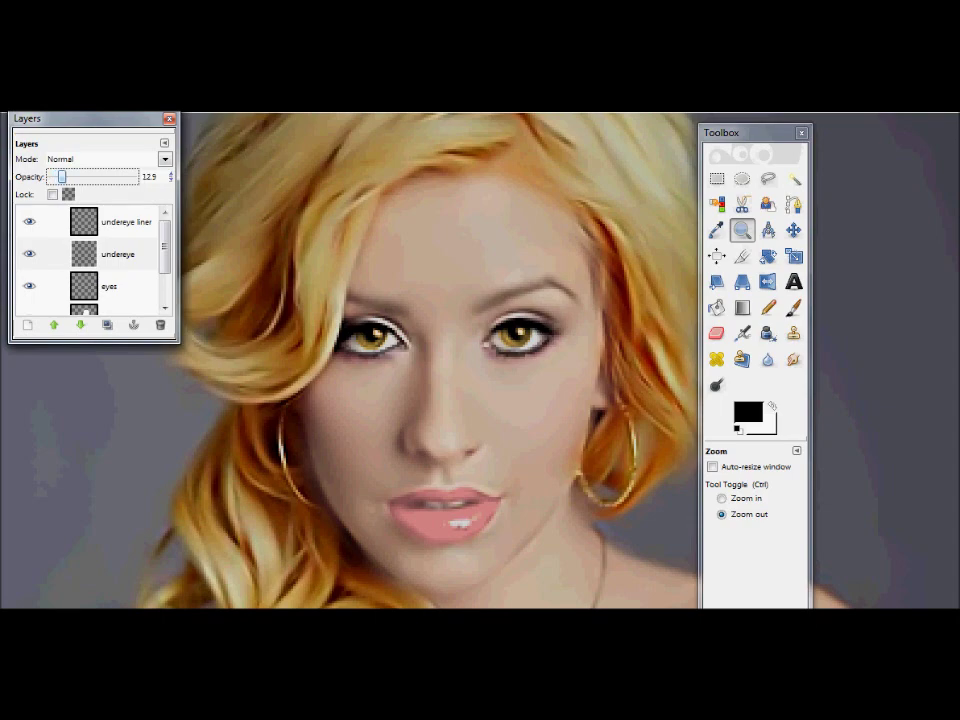
{"action": "right_click", "coordinate": [60, 254]}
Create an 'eyelids' layer and frame both eyes clear of the dialogs.
{"action": "left_click", "coordinate": [80, 112]}
{"action": "type", "text": "eye"}
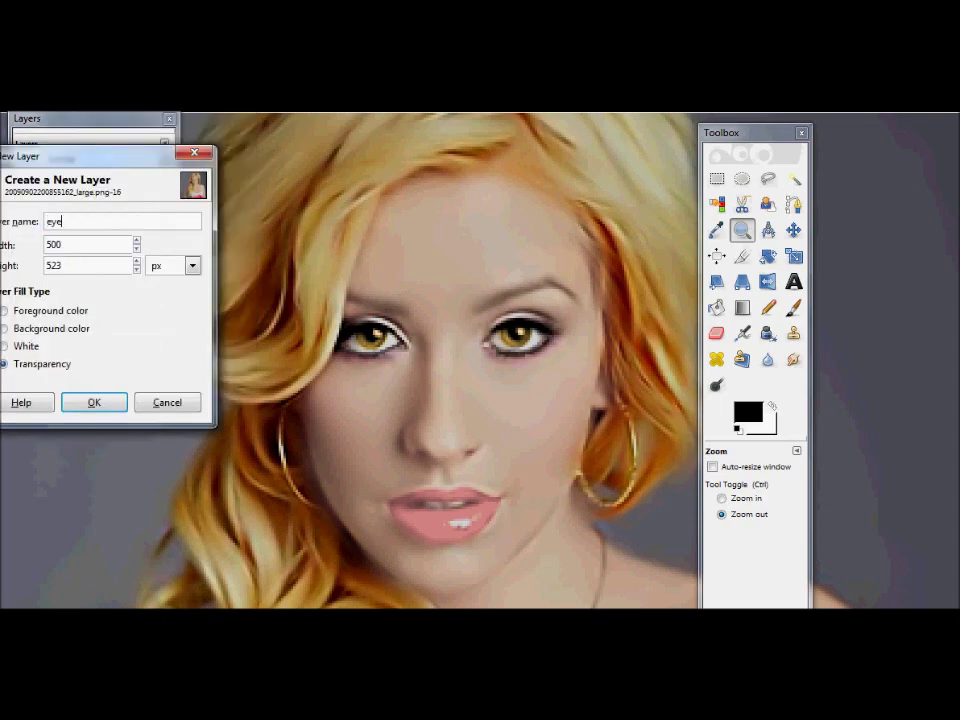
{"action": "type", "text": "lids"}
{"action": "key", "text": "Return"}
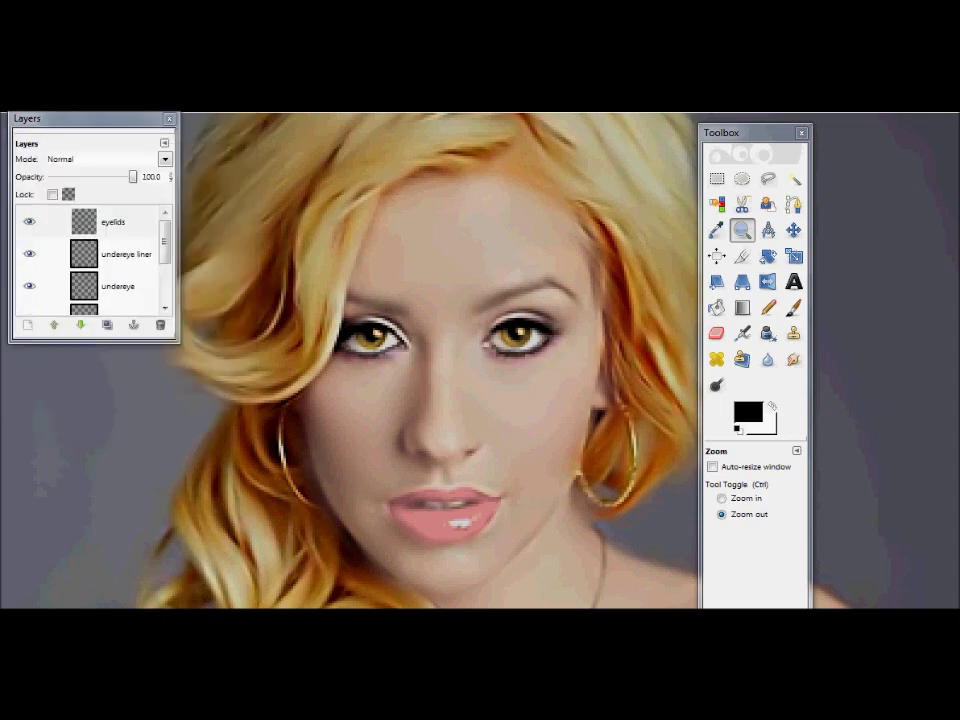
{"action": "left_click", "coordinate": [559, 284], "text": "ctrl"}
{"action": "left_click", "coordinate": [559, 284], "text": "ctrl"}
{"action": "key", "text": "minus"}
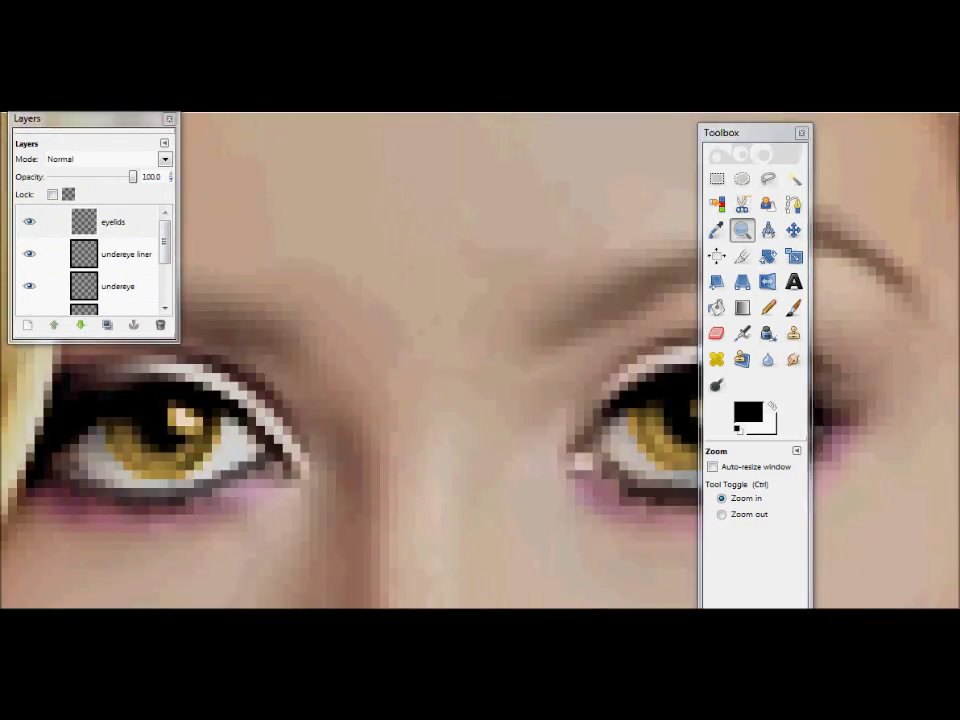
{"action": "left_click_drag", "start_coordinate": [90, 118], "coordinate": [431, 117]}
{"action": "left_click_drag", "start_coordinate": [750, 132], "coordinate": [465, 127]}
Paint black liner along both upper lids and the inner eye corners.
{"action": "key", "text": "p"}
{"action": "left_click", "coordinate": [462, 405]}
{"action": "left_click", "coordinate": [253, 396]}
{"action": "left_click_drag", "start_coordinate": [130, 315], "coordinate": [235, 330]}
{"action": "left_click_drag", "start_coordinate": [605, 330], "coordinate": [815, 305]}
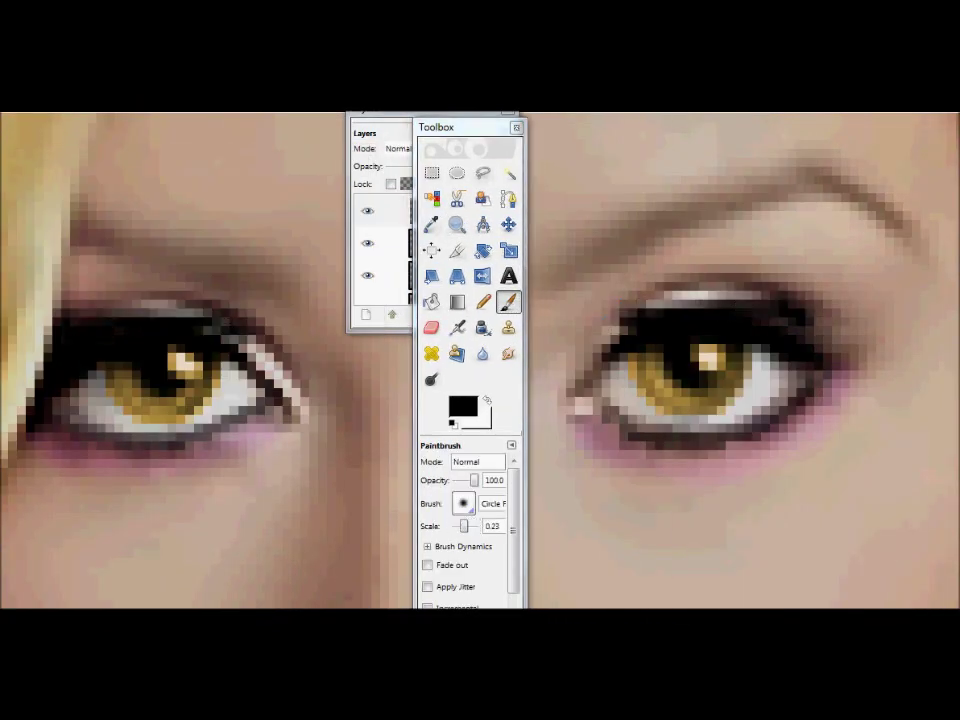
{"action": "left_click_drag", "start_coordinate": [235, 350], "coordinate": [298, 405]}
{"action": "left_click_drag", "start_coordinate": [620, 355], "coordinate": [580, 392]}
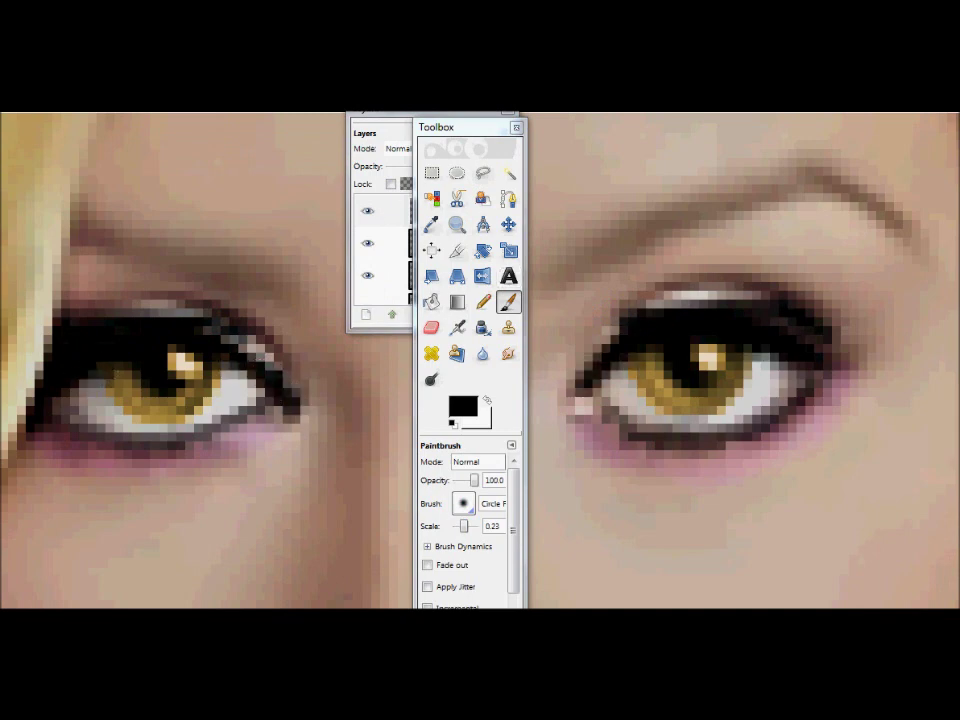
Set the eyelids layer opacity to 74.3.
{"action": "key", "text": "z"}
{"action": "key", "text": "minus"}
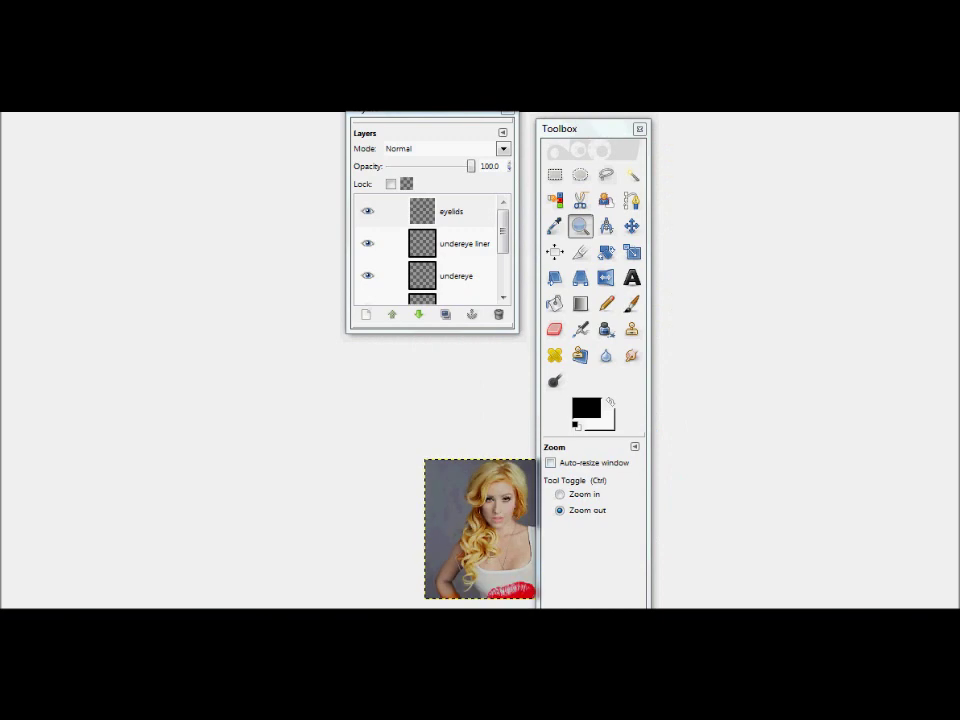
{"action": "key", "text": "grave"}
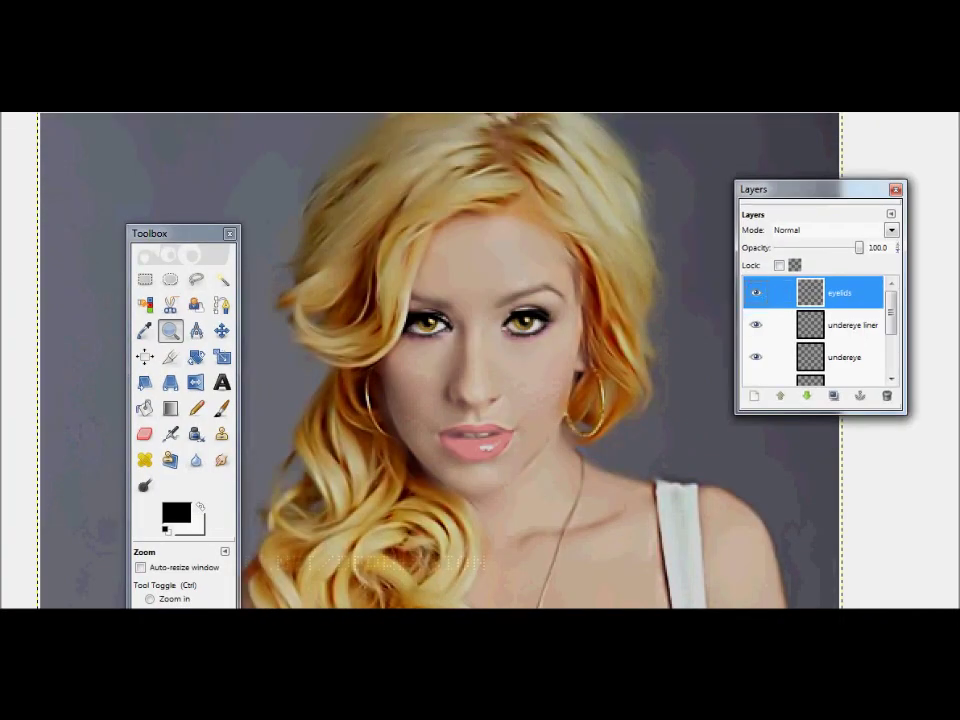
{"action": "left_click_drag", "start_coordinate": [859, 247], "coordinate": [838, 247]}
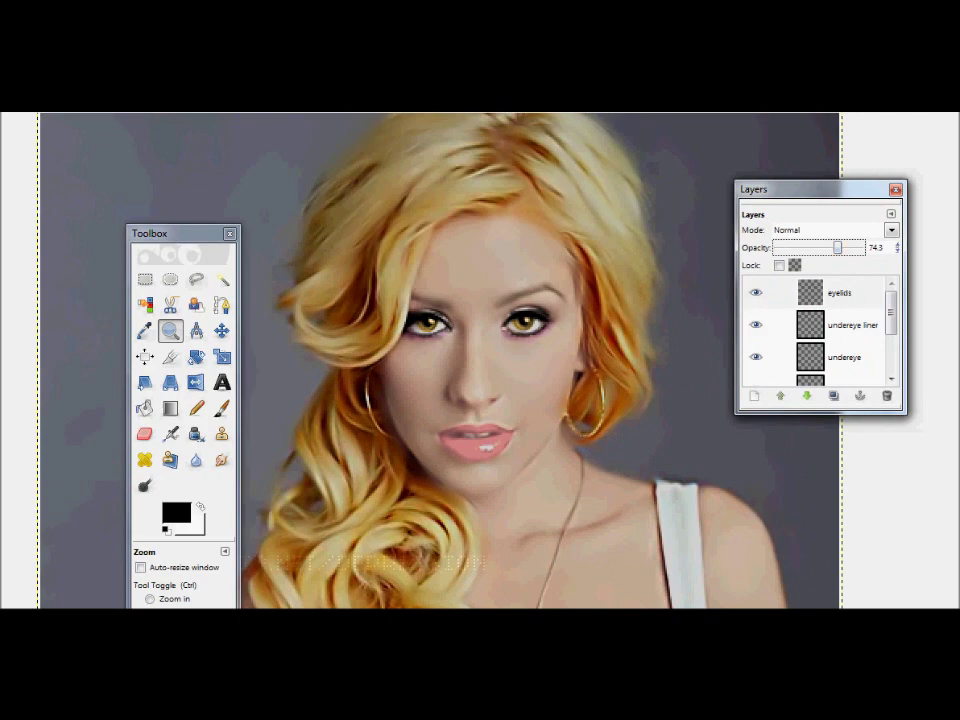
Create an 'eyeshadow' layer and zoom in on the eyes.
{"action": "key", "text": "ctrl+shift+n"}
{"action": "type", "text": "hadow"}
{"action": "key", "text": "Return"}
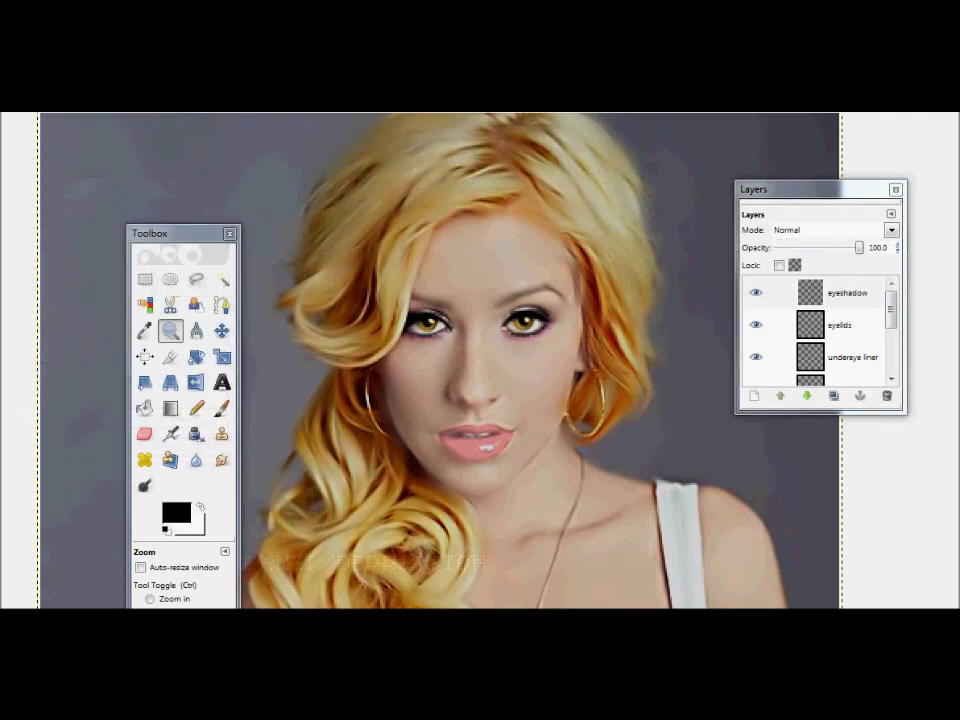
{"action": "left_click_drag", "start_coordinate": [180, 233], "coordinate": [93, 112]}
{"action": "left_click", "coordinate": [490, 470]}
{"action": "left_click", "coordinate": [487, 307]}
{"action": "scroll", "coordinate": [480, 360], "scroll_direction": "up", "scroll_amount": 5}
{"action": "key", "text": "p"}
Paint black shadow over both upper lids and fade the layer to 17.8 opacity.
{"action": "left_click_drag", "start_coordinate": [275, 348], "coordinate": [383, 388]}
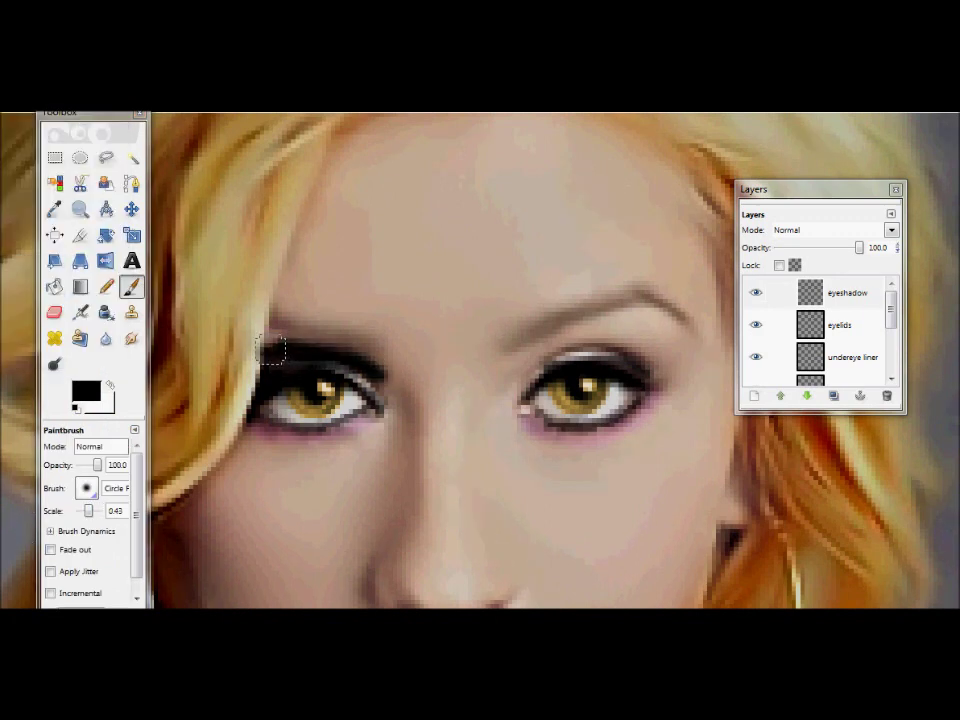
{"action": "left_click_drag", "start_coordinate": [330, 352], "coordinate": [386, 381]}
{"action": "mouse_move", "coordinate": [522, 372]}
{"action": "left_mouse_down"}
{"action": "mouse_move", "coordinate": [684, 332]}
{"action": "mouse_move", "coordinate": [660, 342]}
{"action": "left_mouse_up"}
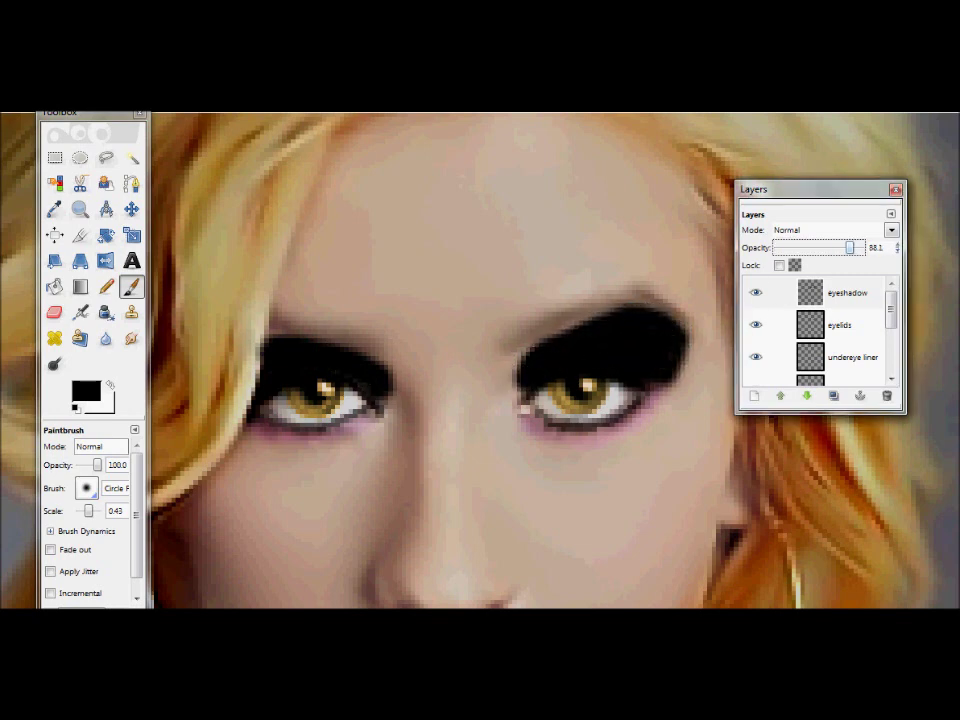
{"action": "left_click_drag", "start_coordinate": [858, 247], "coordinate": [789, 247]}
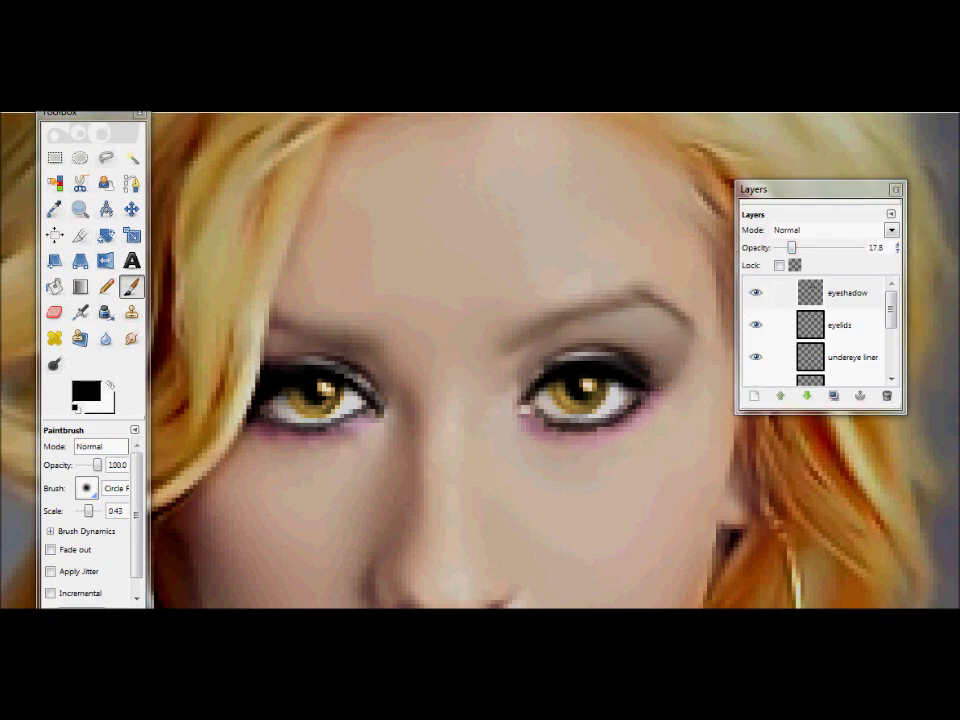
{"action": "key", "text": "z"}
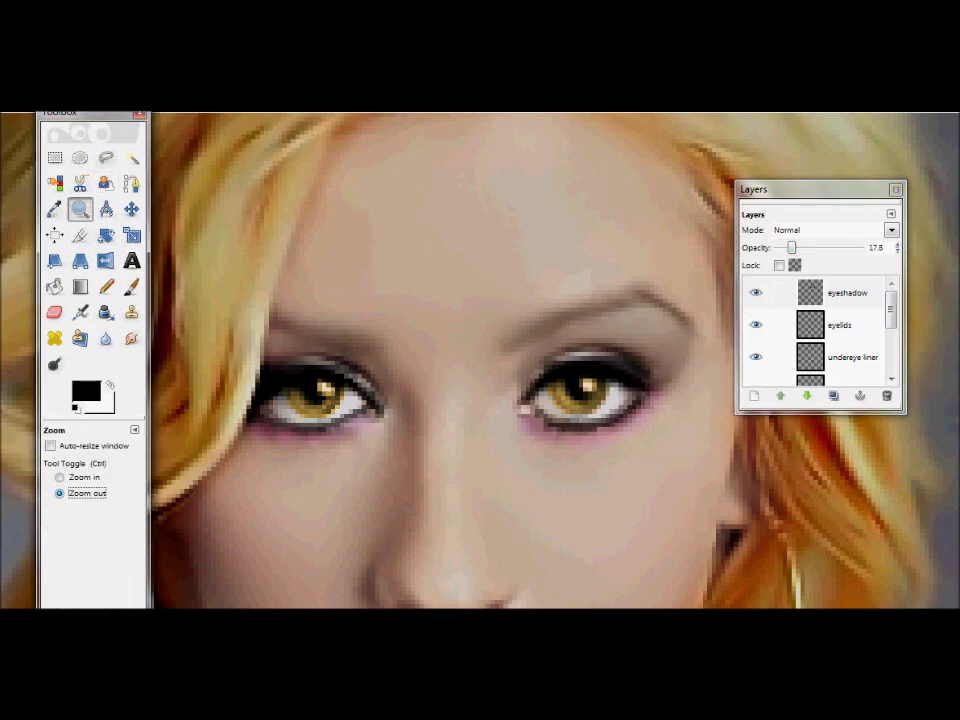
{"action": "key", "text": "minus"}
{"action": "key", "text": "minus"}
Create a new layer named 'eyebrows'.
{"action": "key", "text": "m"}
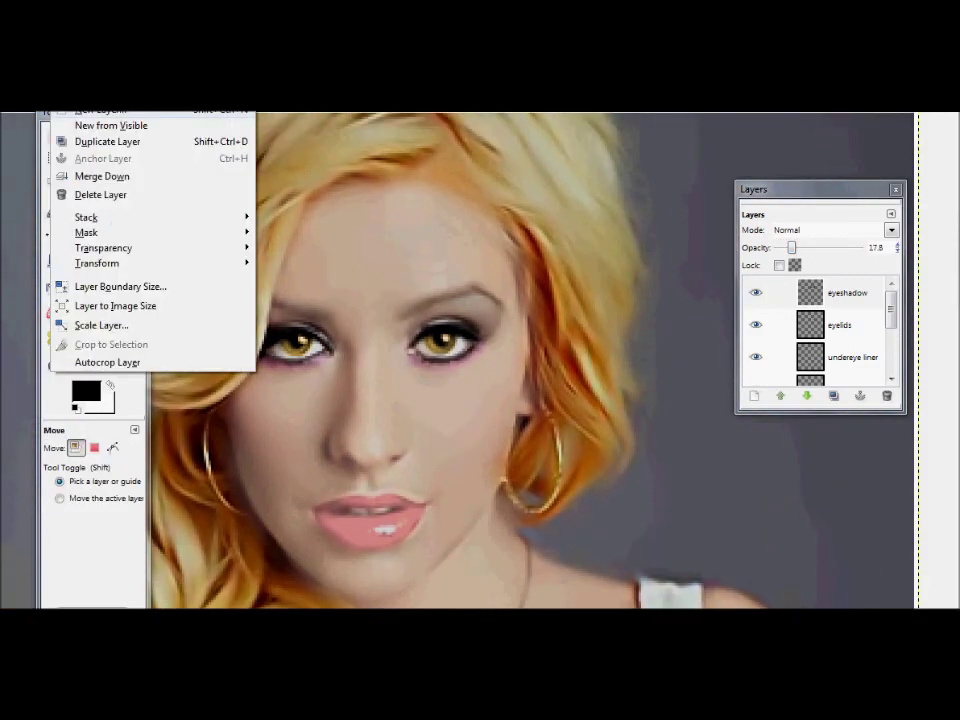
{"action": "left_click", "coordinate": [100, 109]}
{"action": "type", "text": "eyebrows"}
{"action": "key", "text": "Return"}
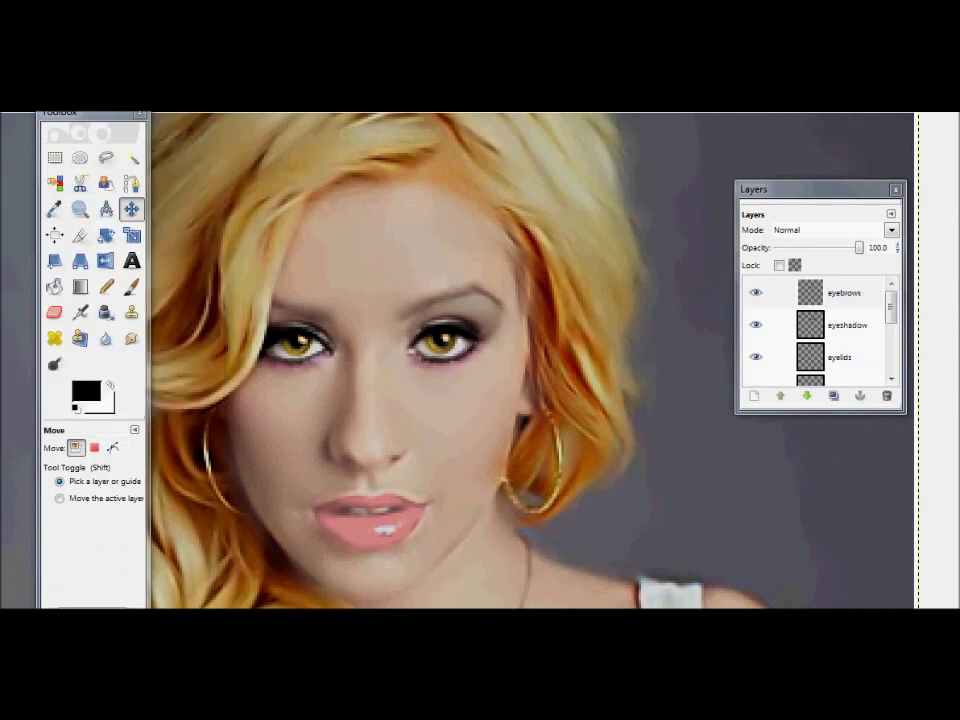
Zoom in and paint thick, arched dark brows over the left and right eyes.
{"action": "key", "text": "z"}
{"action": "left_click", "coordinate": [570, 425]}
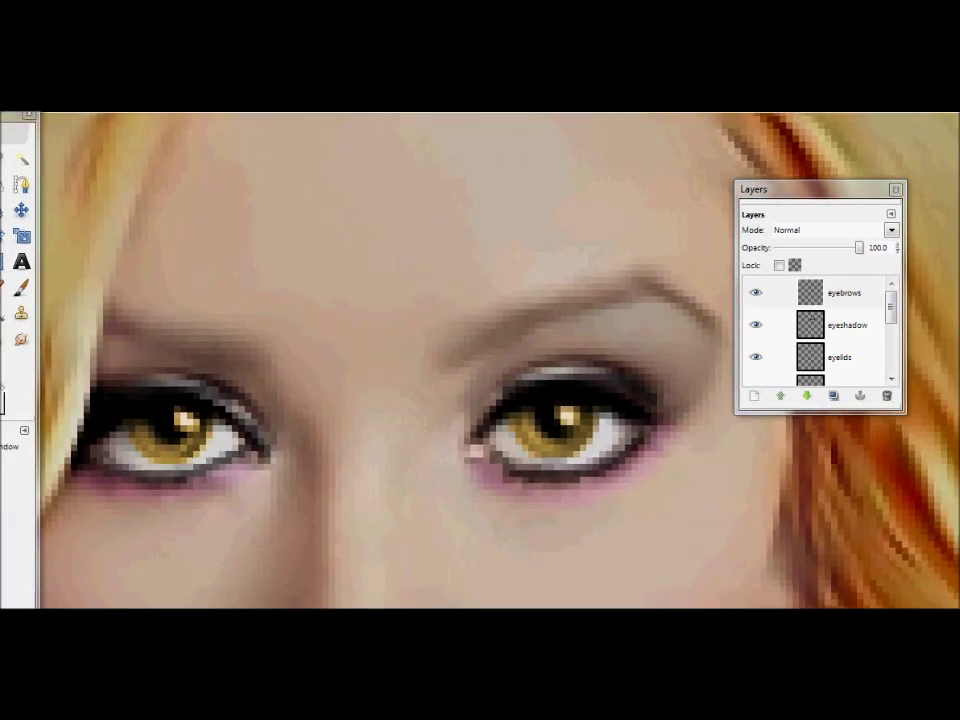
{"action": "key", "text": "p"}
{"action": "left_click_drag", "start_coordinate": [262, 355], "coordinate": [122, 326]}
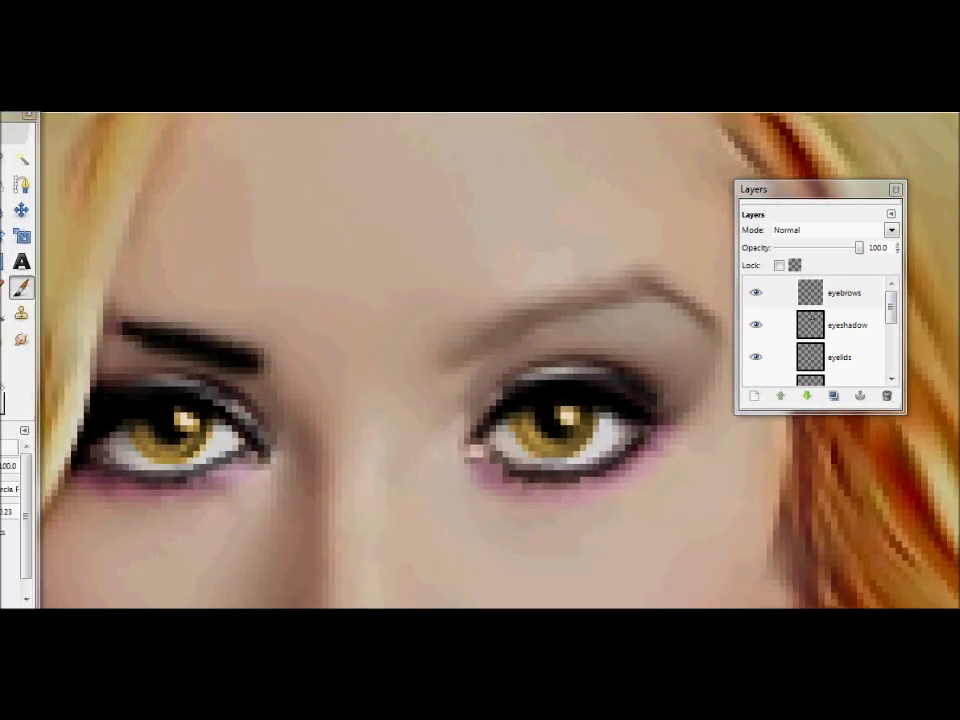
{"action": "left_click_drag", "start_coordinate": [447, 362], "coordinate": [625, 292]}
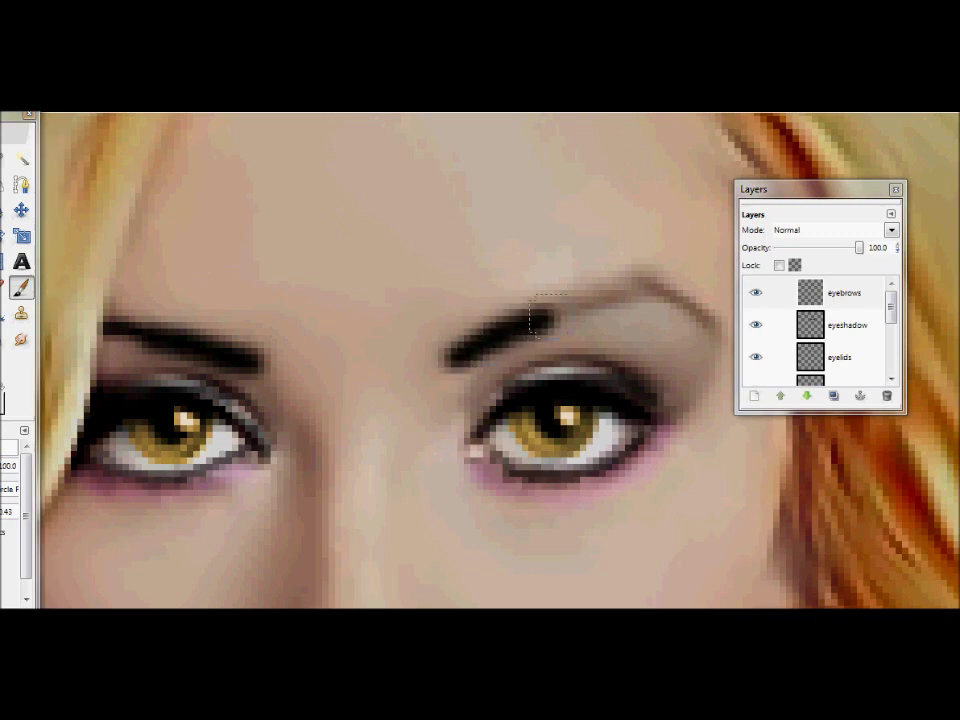
{"action": "left_click_drag", "start_coordinate": [626, 290], "coordinate": [667, 296]}
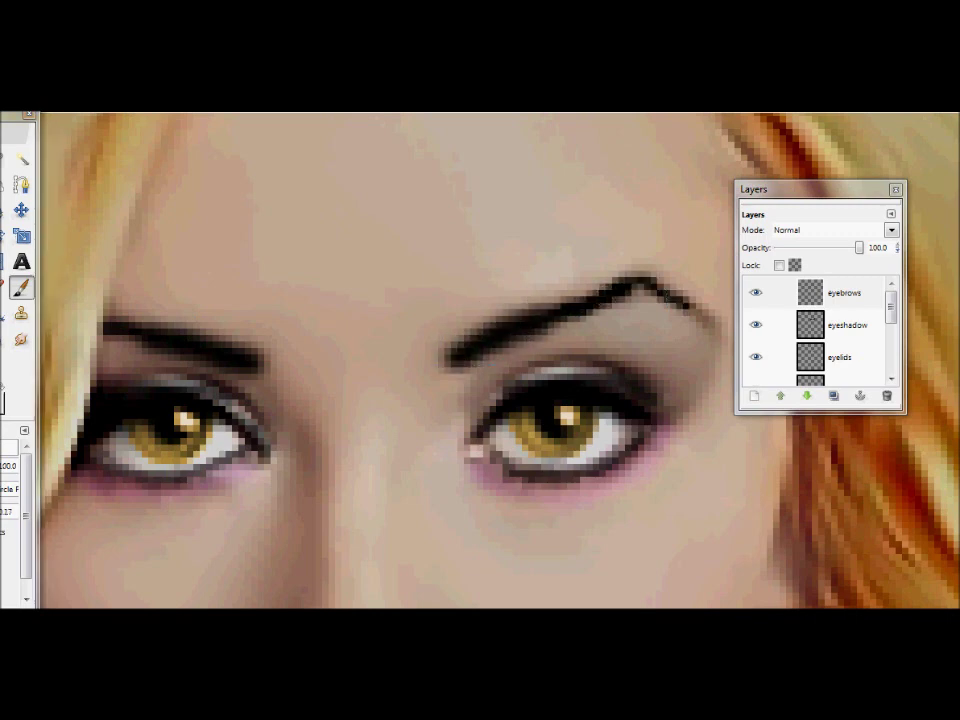
{"action": "left_click_drag", "start_coordinate": [508, 318], "coordinate": [588, 288]}
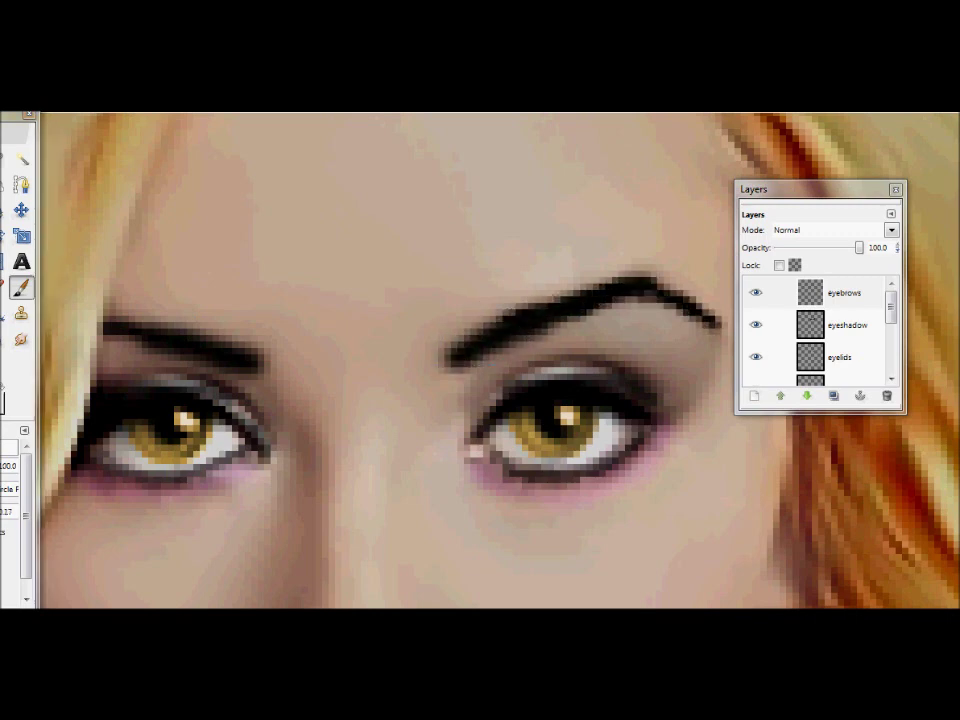